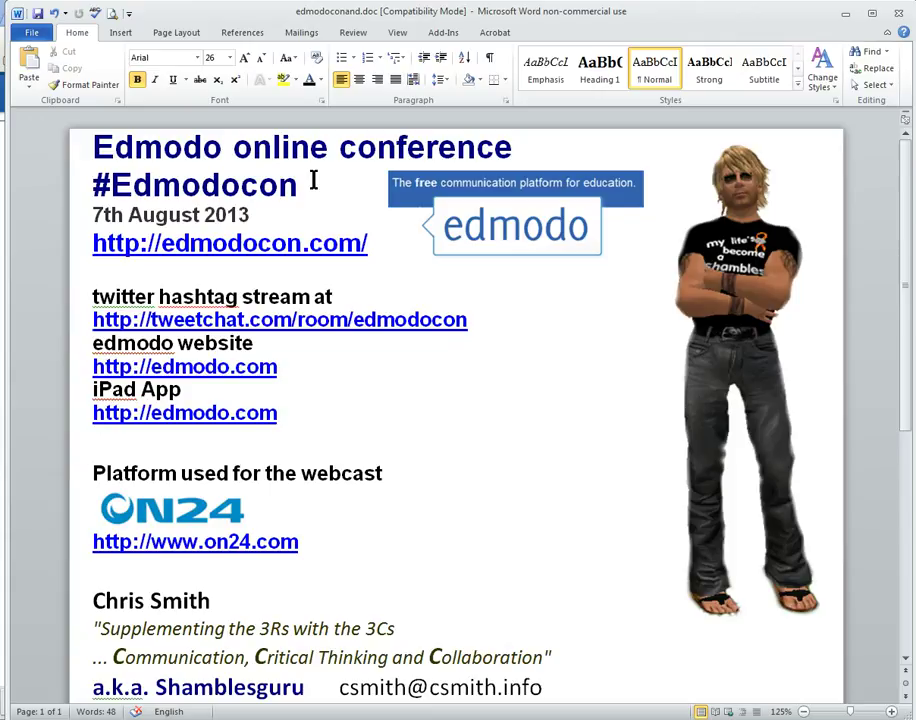
# Scroll the EdmodoCon splash document, then move the Word window aside to reveal edmodocon.com
pyautogui.click(318, 220)
pyautogui.click(343, 230)
pyautogui.moveTo(907, 236); pyautogui.dragTo(899, 191)
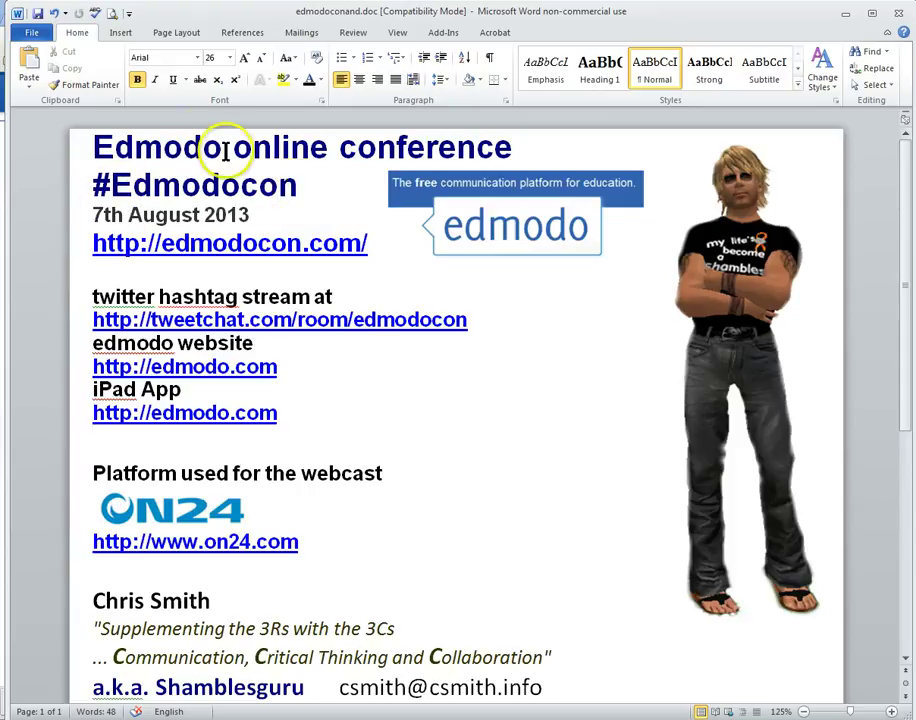
pyautogui.moveTo(176, 28); pyautogui.dragTo(915, 262)
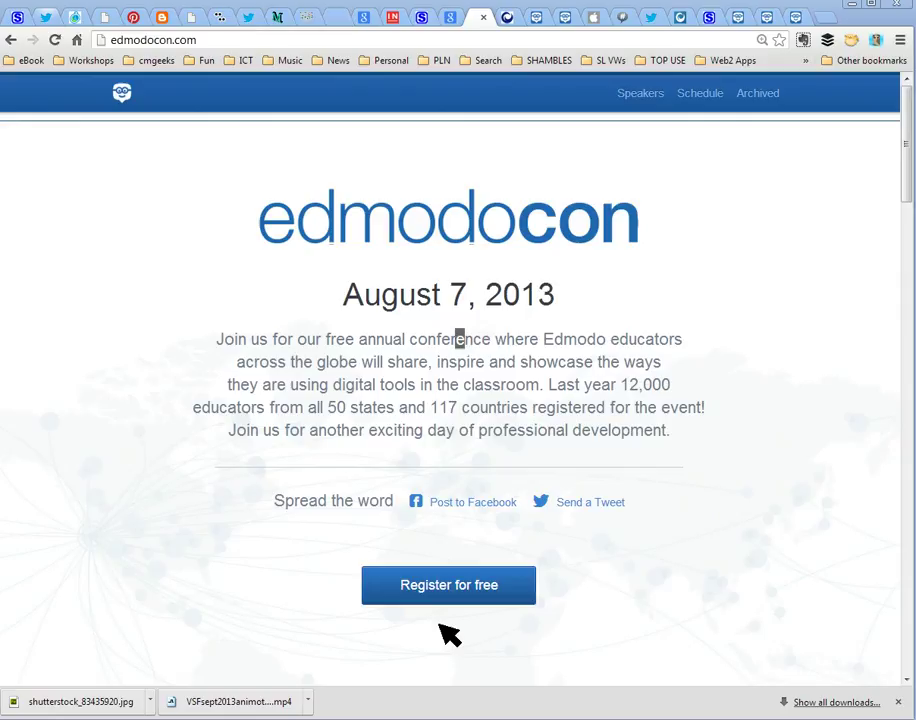
# Clear the stray page selection and switch to the ON24 EdmodoCon event tab
pyautogui.click(657, 291)
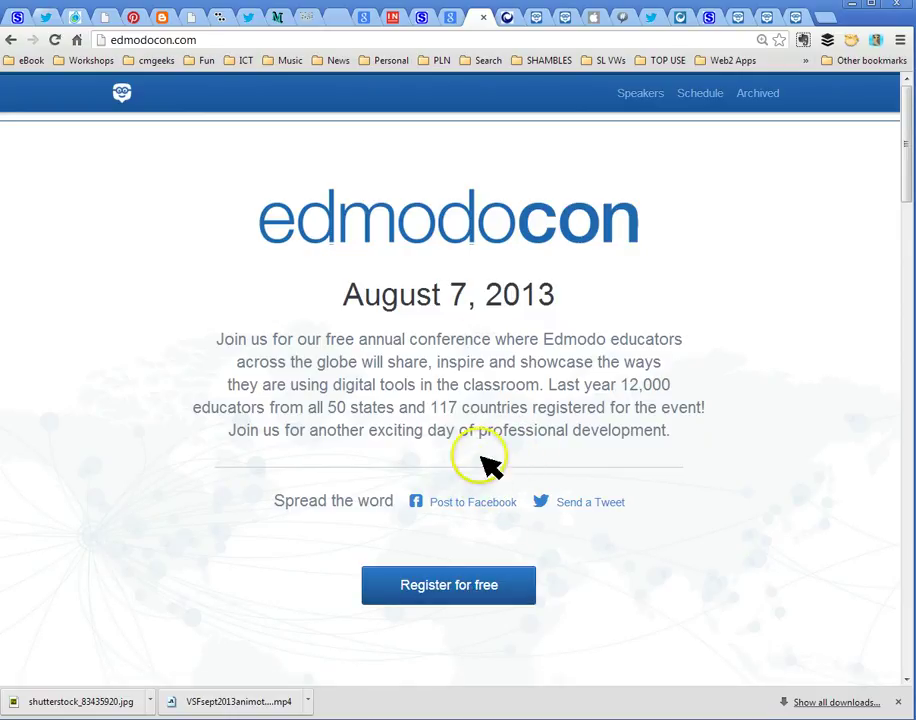
pyautogui.click(510, 20)
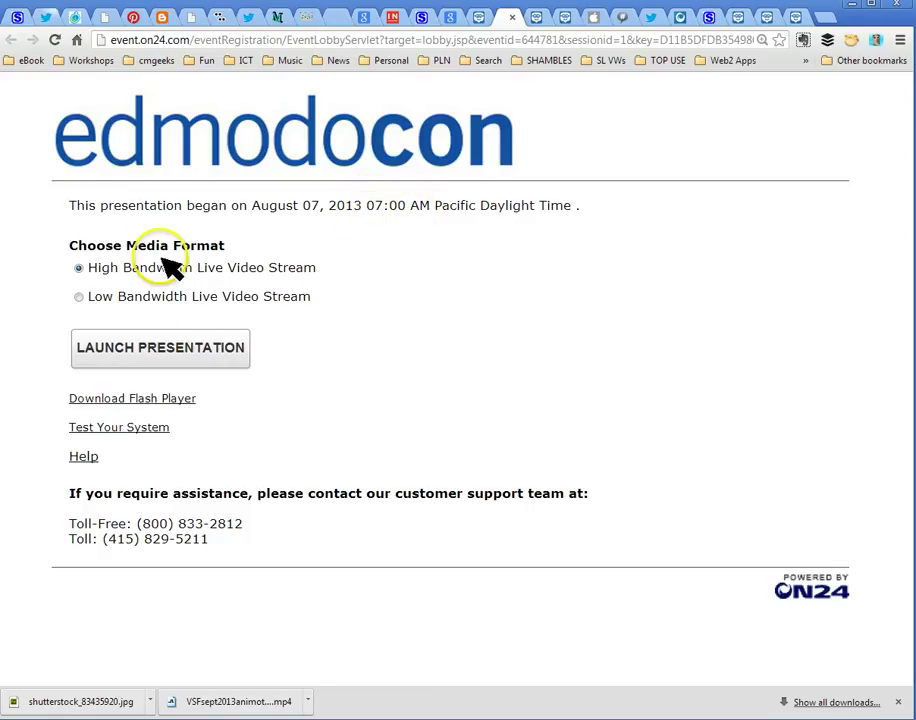
# Launch the EdmodoCon webcast in the ON24 Event Console and maximise the console window
pyautogui.click(192, 362)
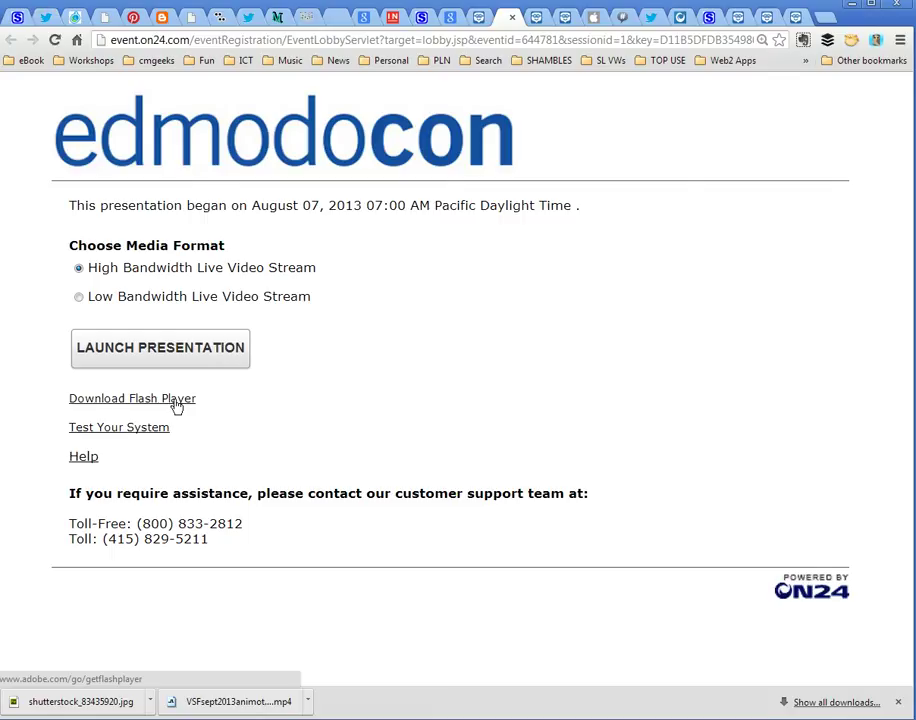
pyautogui.click(188, 352)
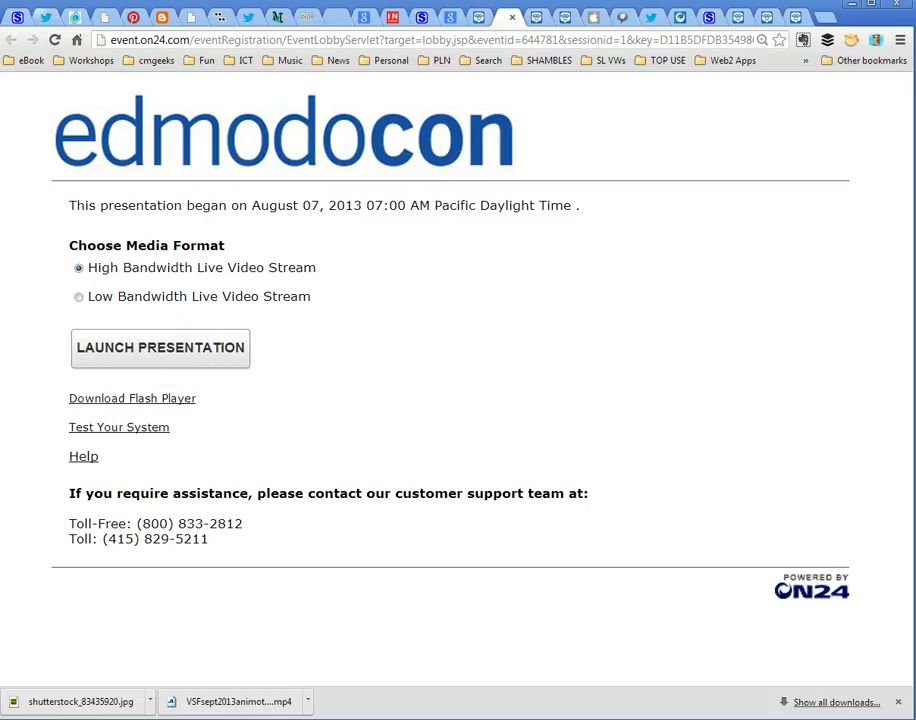
pyautogui.moveTo(405, 82); pyautogui.dragTo(741, 13)
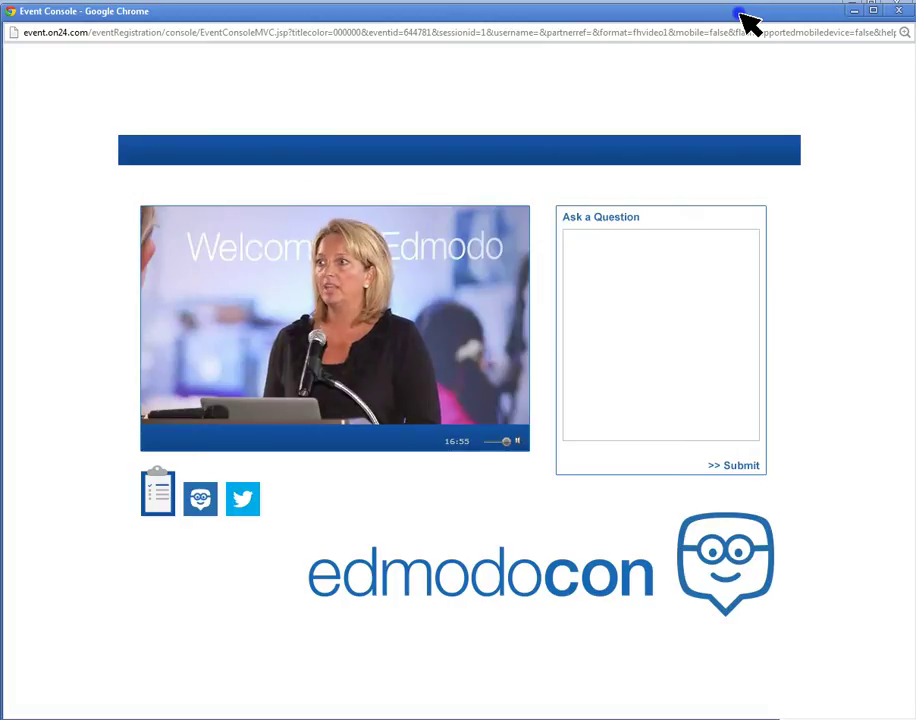
# Try the player's options and Ask a Question box, then shrink the console to show the lobby
pyautogui.click(284, 128)
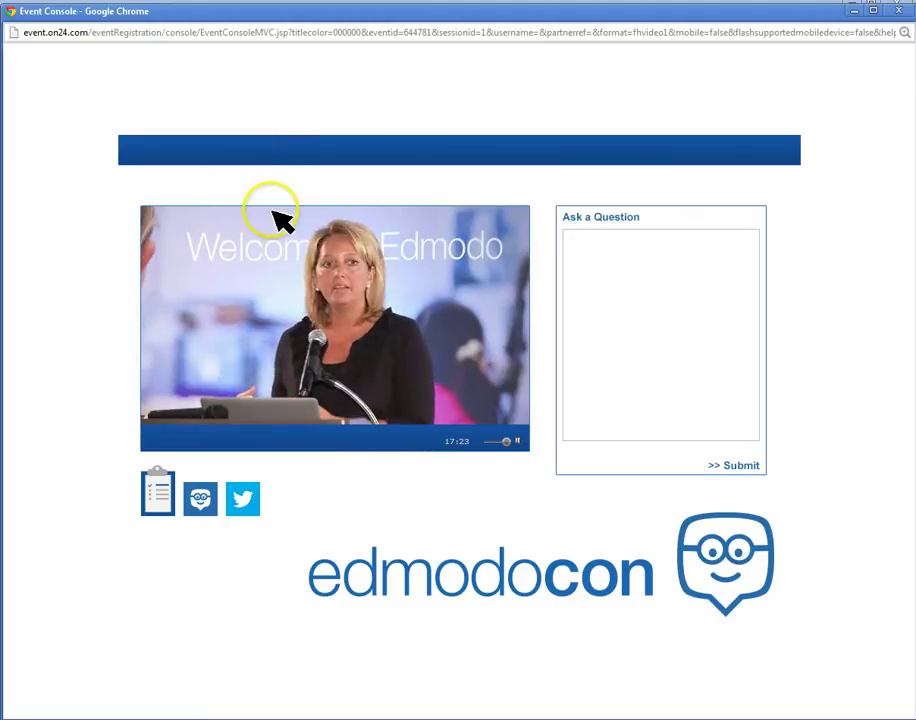
pyautogui.rightClick(333, 310)
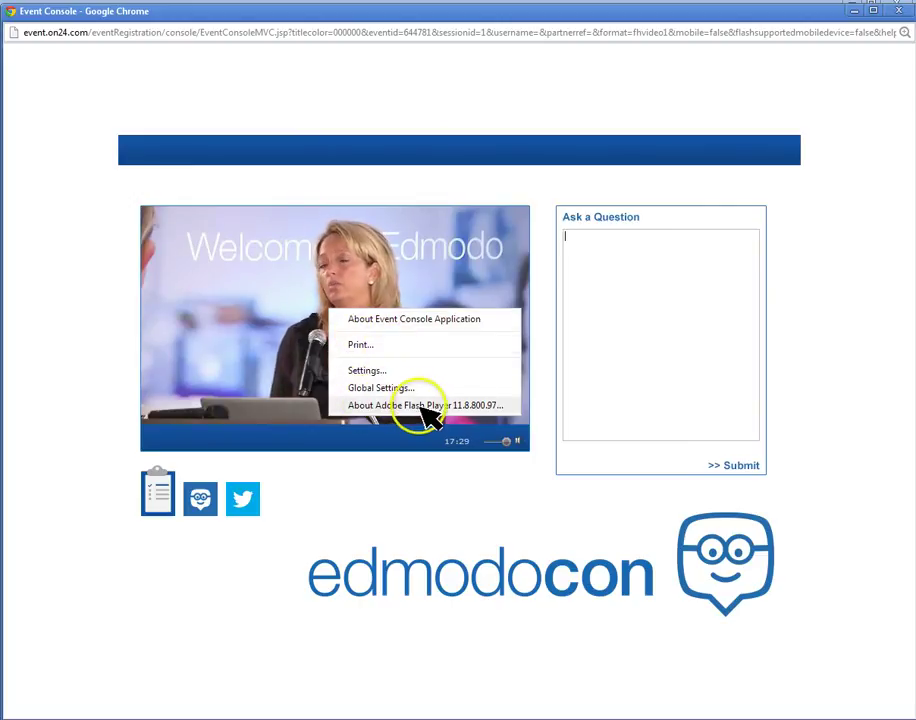
pyautogui.click(52, 395)
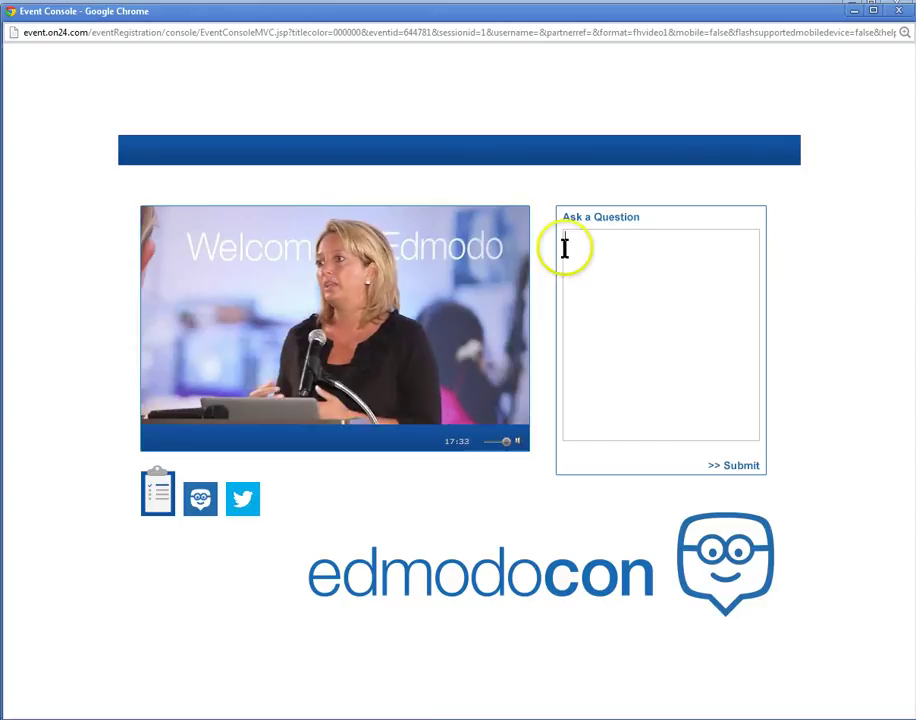
pyautogui.click(649, 391)
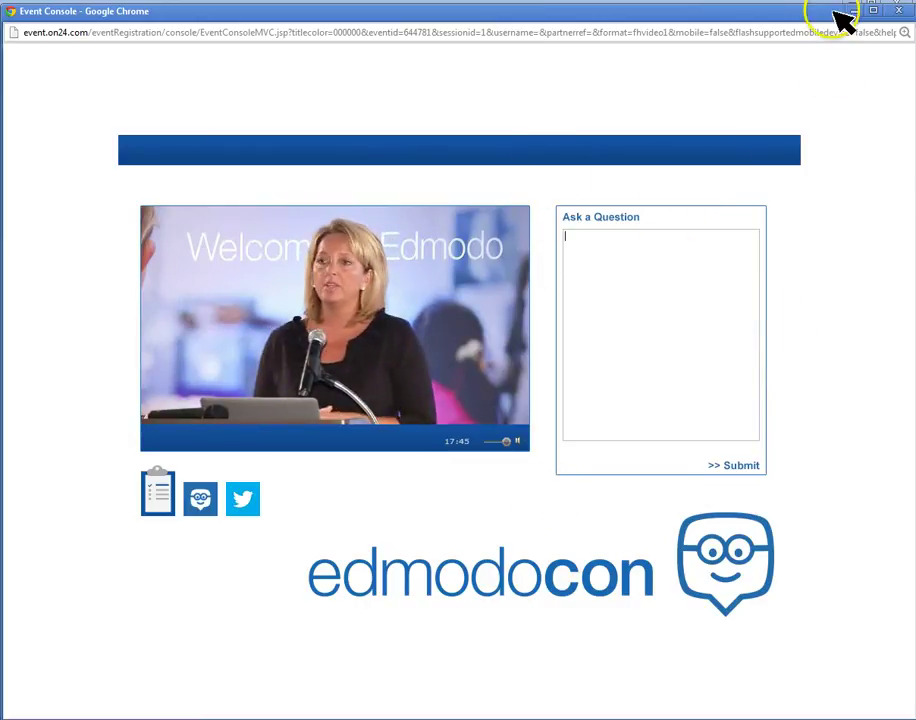
pyautogui.moveTo(827, 24); pyautogui.dragTo(250, 82)
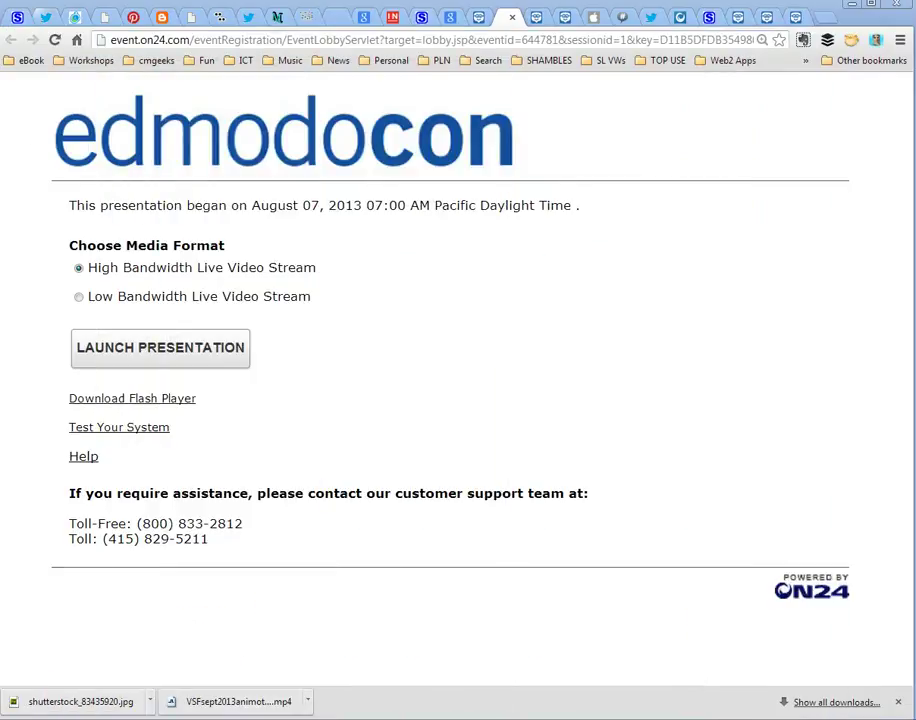
# On the Edmodo tab, search for 'edmodocon' using the top search box
pyautogui.click(540, 18)
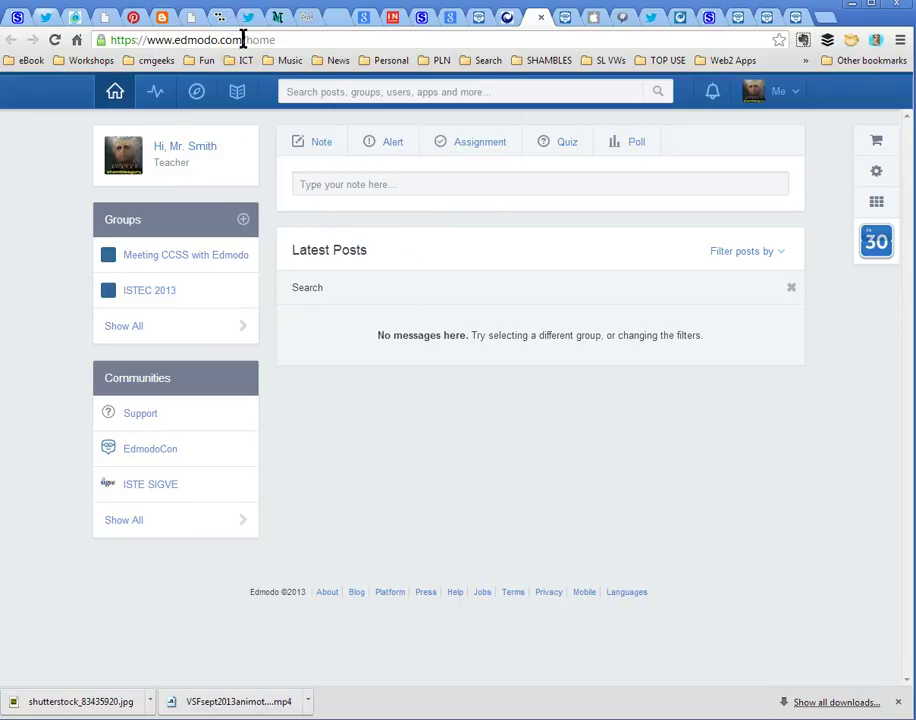
pyautogui.click(344, 92)
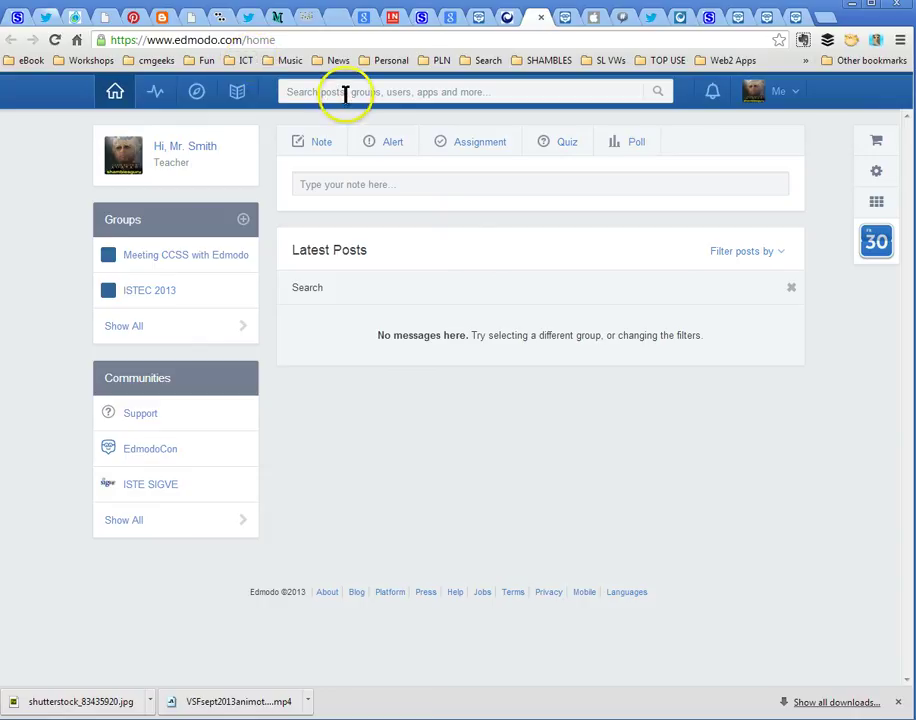
pyautogui.write('edmodocon')
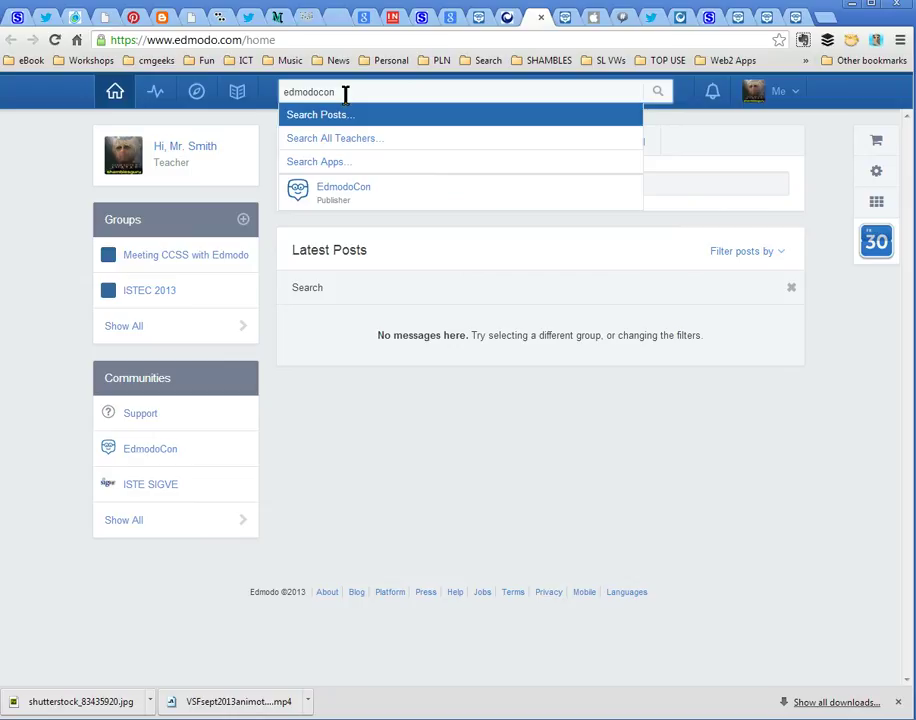
pyautogui.press('Return')
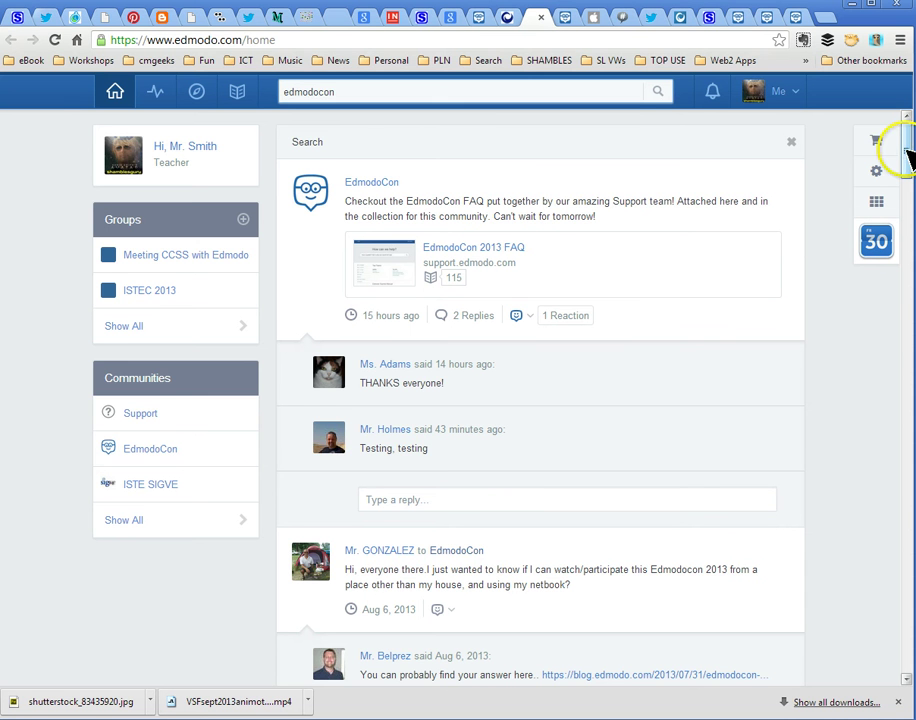
pyautogui.moveTo(906, 148)
pyautogui.mouseDown()
pyautogui.moveTo(904, 268)
pyautogui.moveTo(906, 135)
pyautogui.mouseUp()
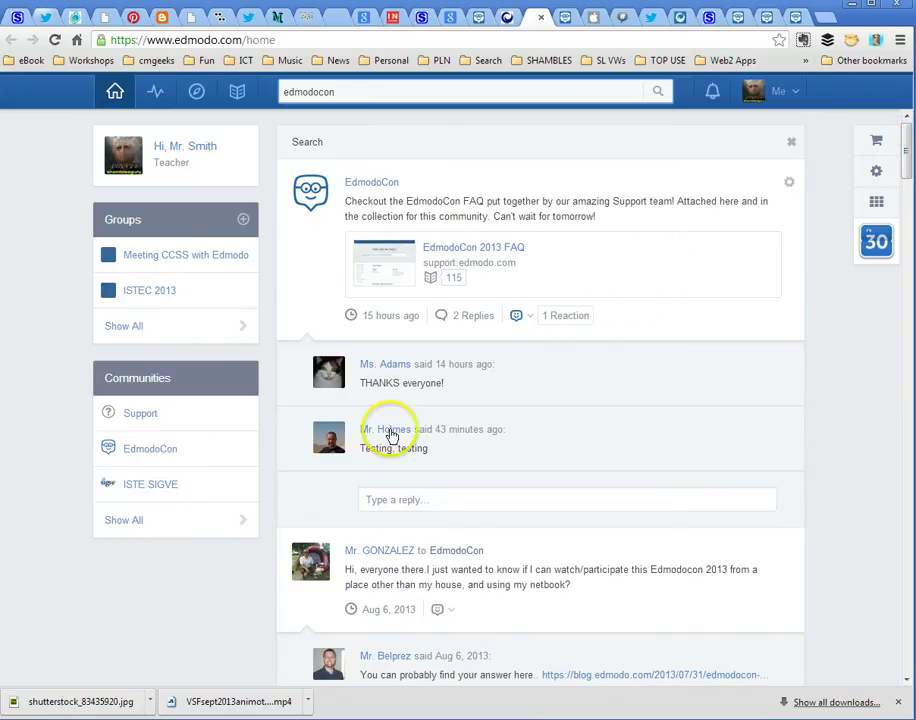
# Open the EdmodoCon publisher page and scroll its feed down and back to the top
pyautogui.click(367, 187)
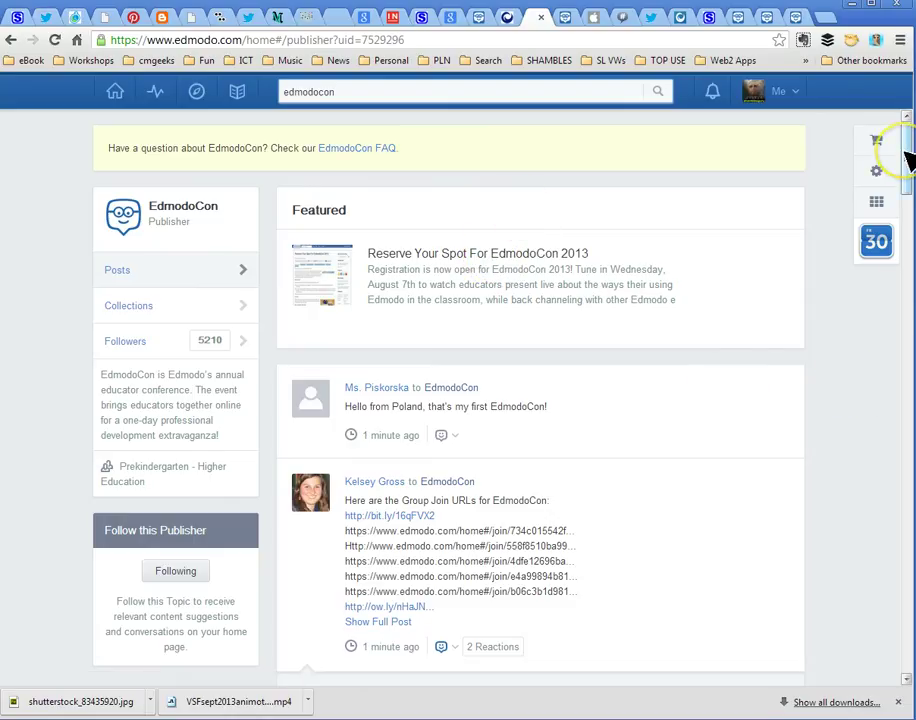
pyautogui.moveTo(908, 160); pyautogui.dragTo(887, 236)
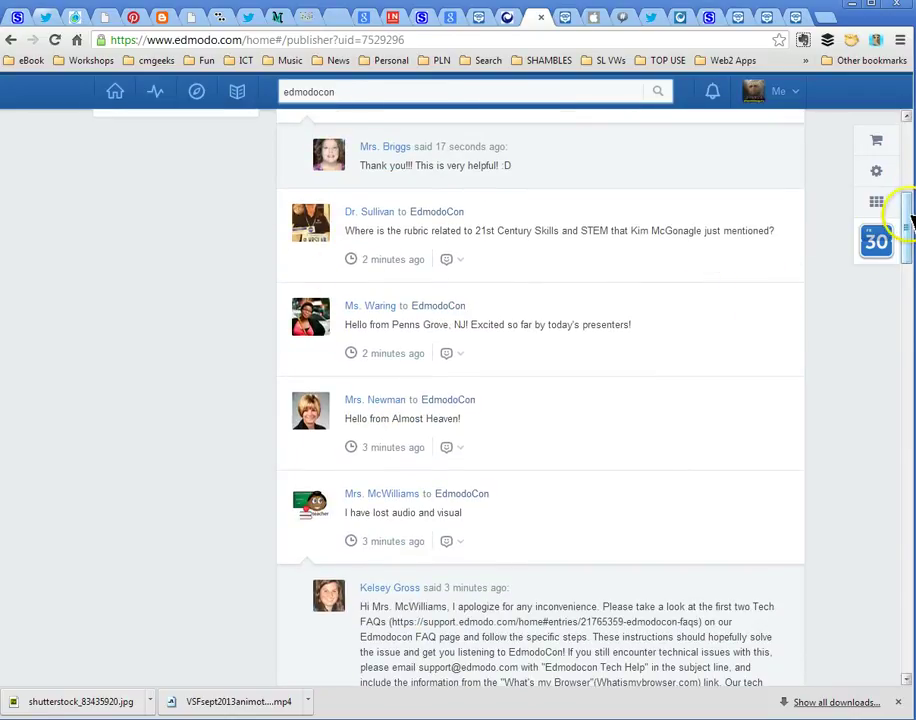
pyautogui.moveTo(901, 204); pyautogui.dragTo(908, 668)
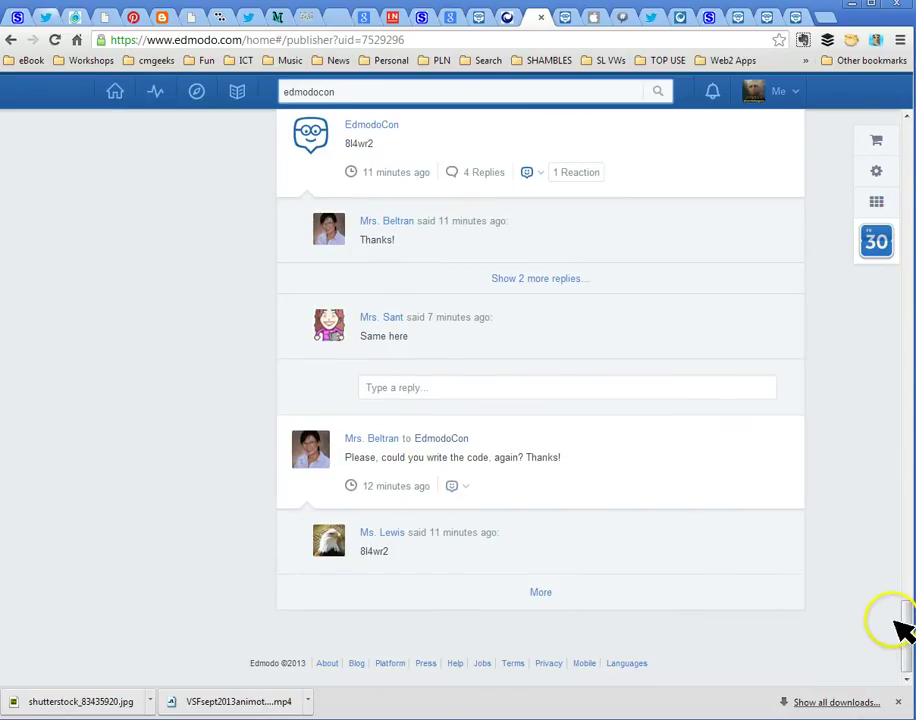
pyautogui.moveTo(902, 650); pyautogui.dragTo(902, 120)
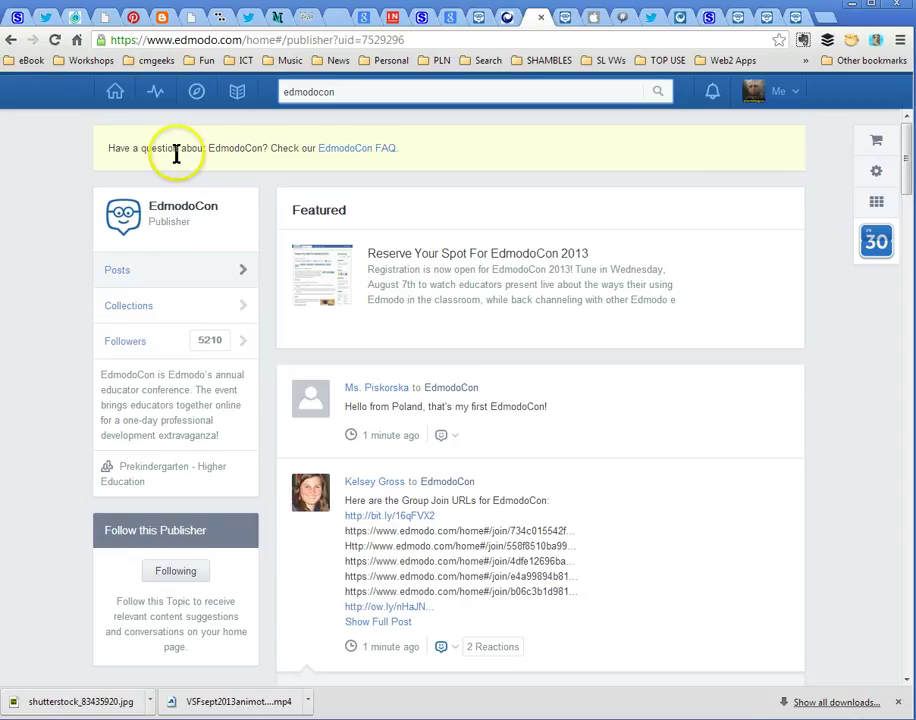
# Go to the Edmodo Home feed, briefly bringing the Event Console into view and back off screen
pyautogui.click(114, 94)
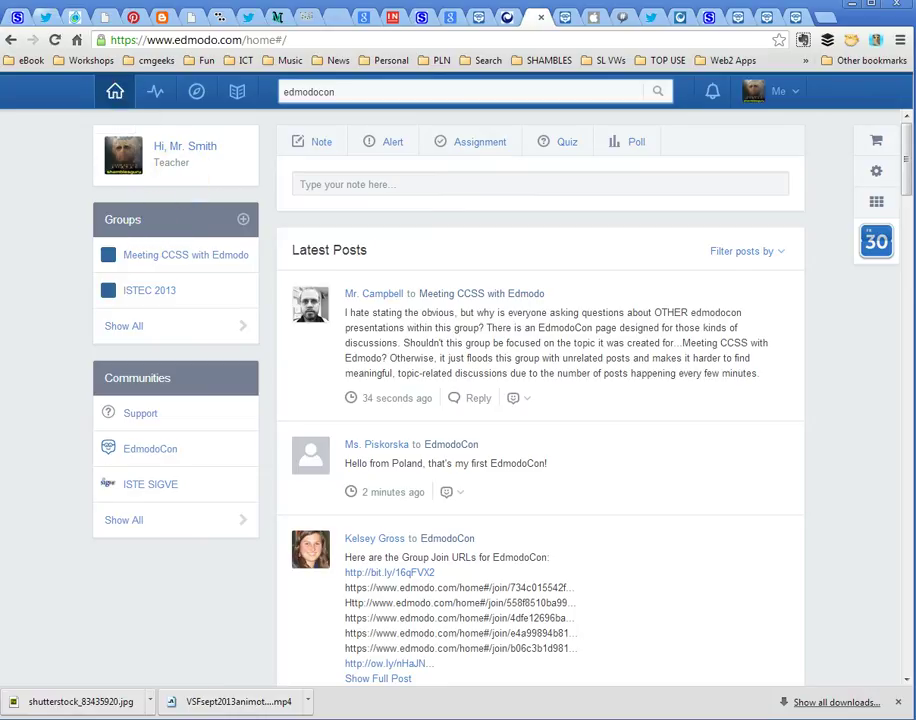
pyautogui.moveTo(0, 31); pyautogui.dragTo(785, 16)
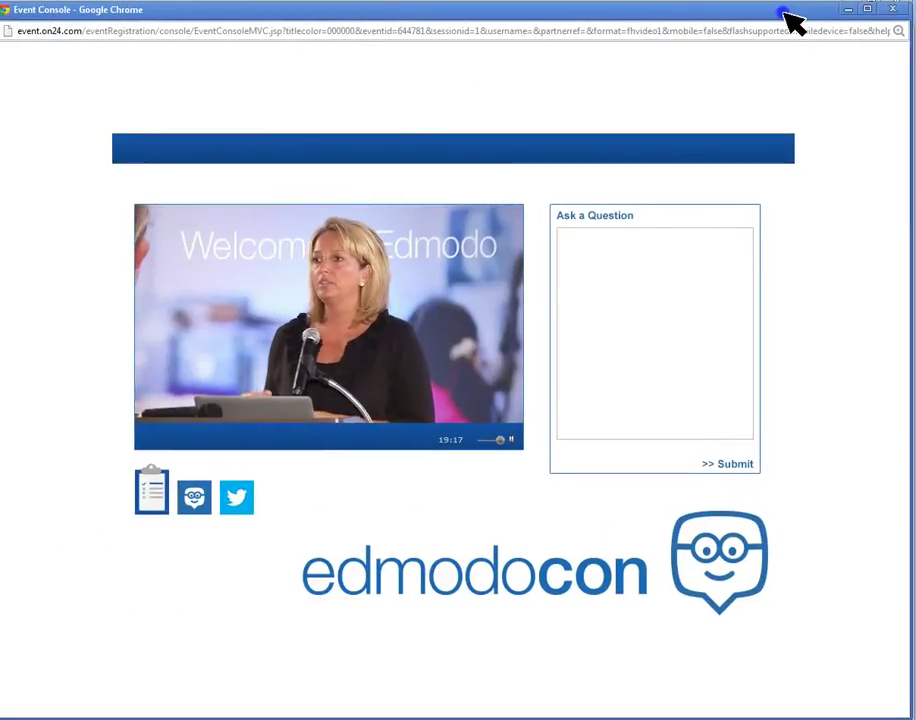
pyautogui.moveTo(785, 15); pyautogui.dragTo(0, 31)
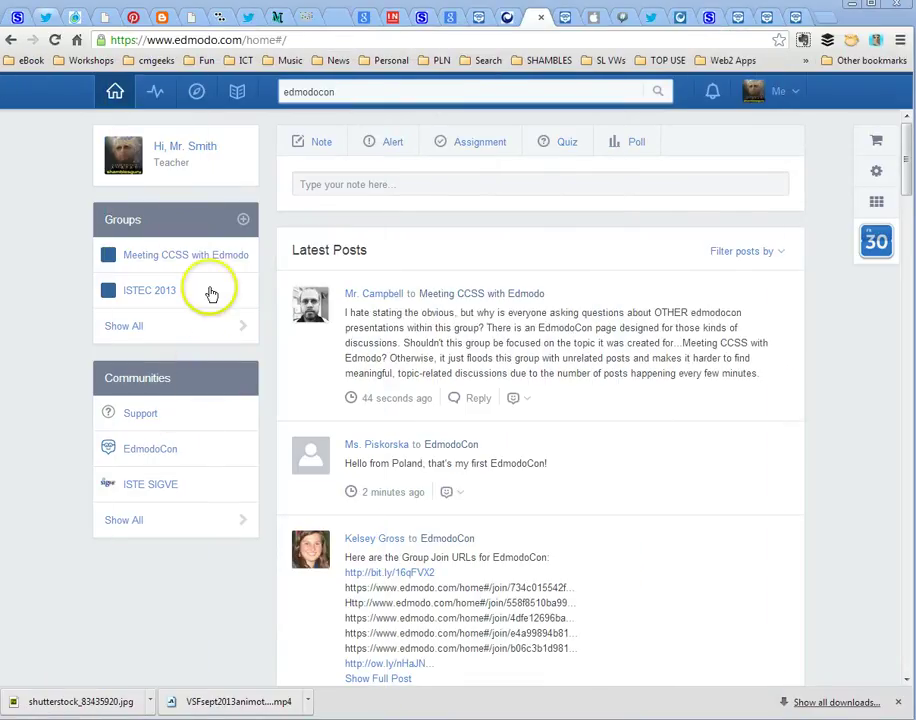
# Join the STEM at EdmodoCon 2013 group with its code, then scroll down the home feed
pyautogui.click(242, 221)
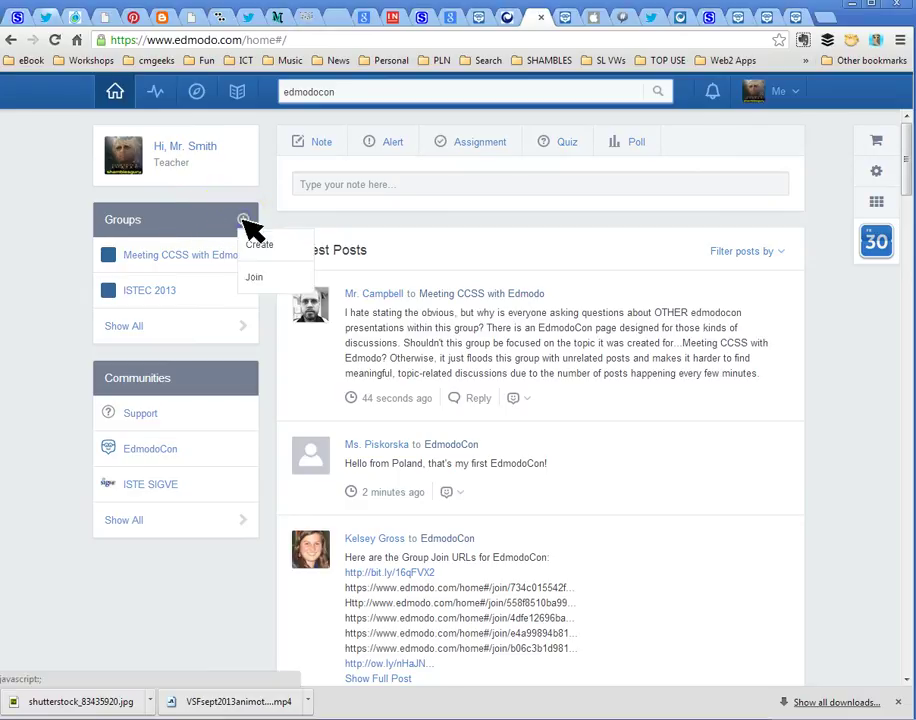
pyautogui.click(256, 278)
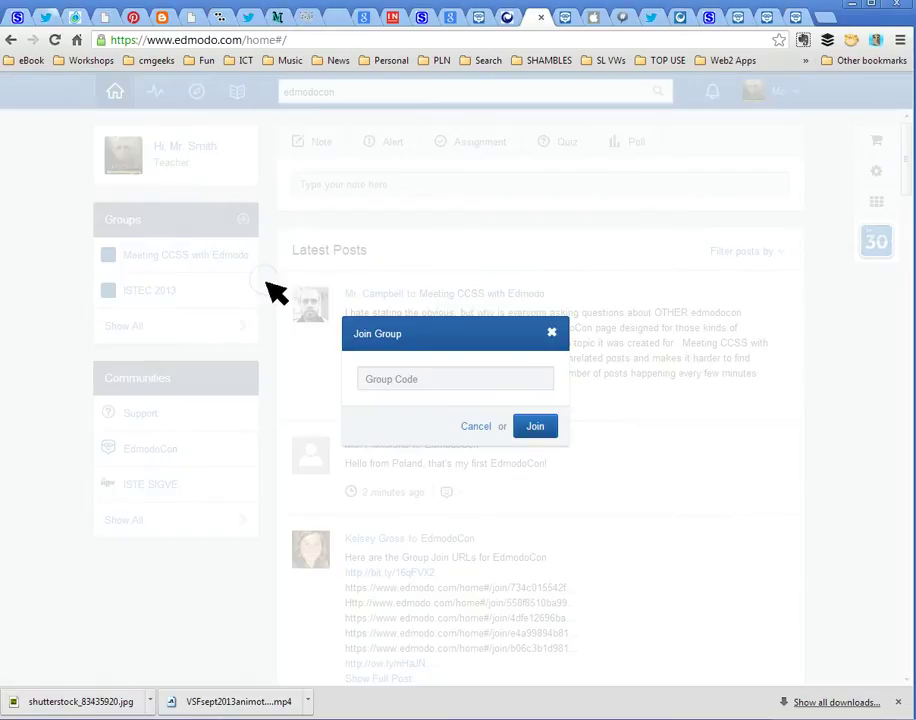
pyautogui.click(428, 382)
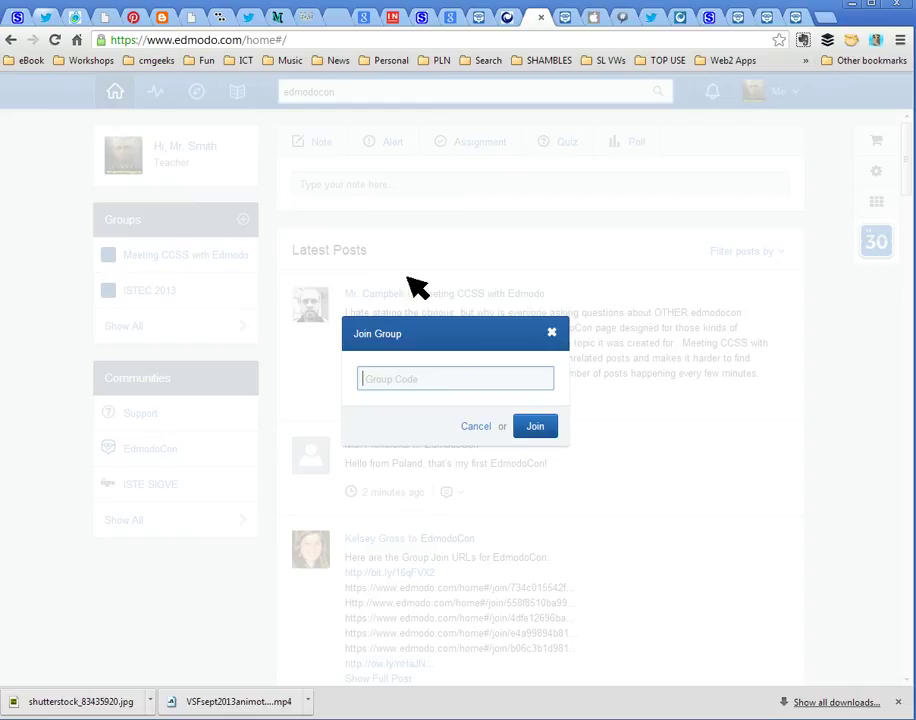
pyautogui.click(535, 427)
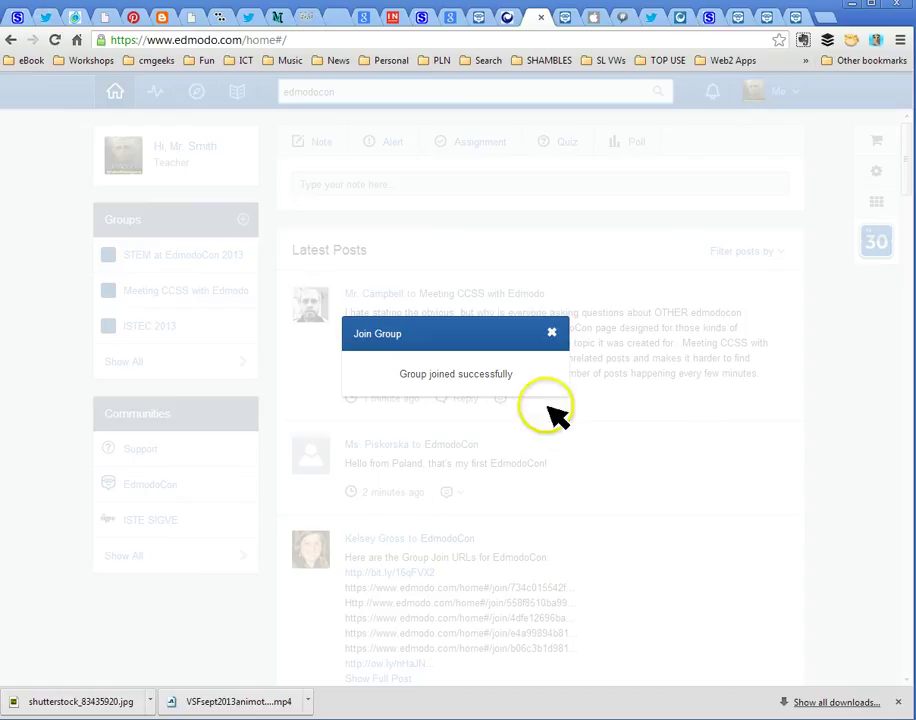
pyautogui.click(549, 330)
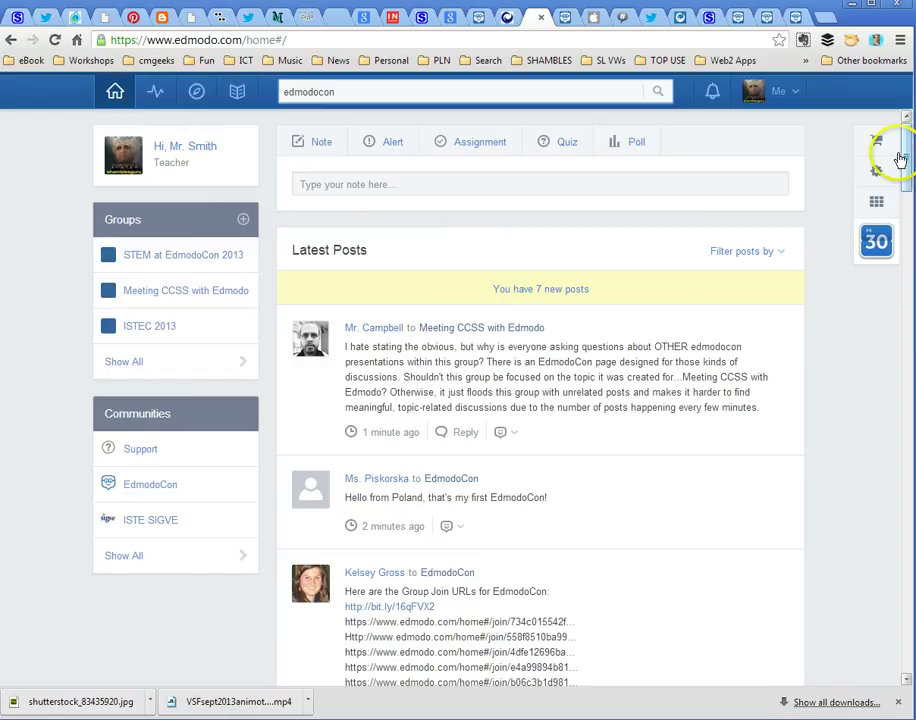
pyautogui.click(907, 376)
pyautogui.moveTo(907, 376); pyautogui.dragTo(908, 654)
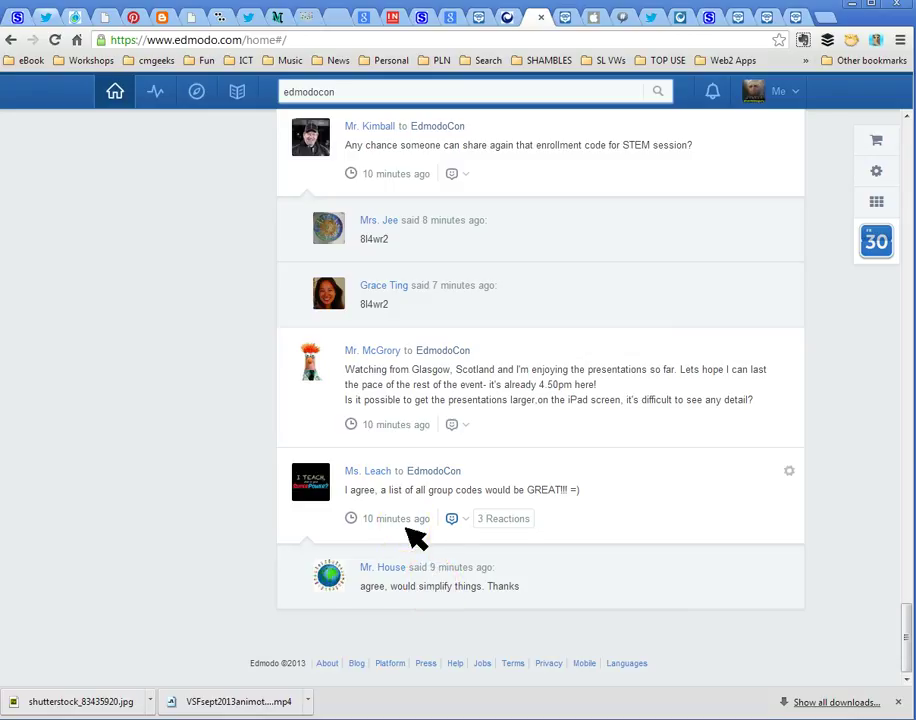
# Scroll back to the top of the home feed and load the 7 new posts
pyautogui.click(405, 587)
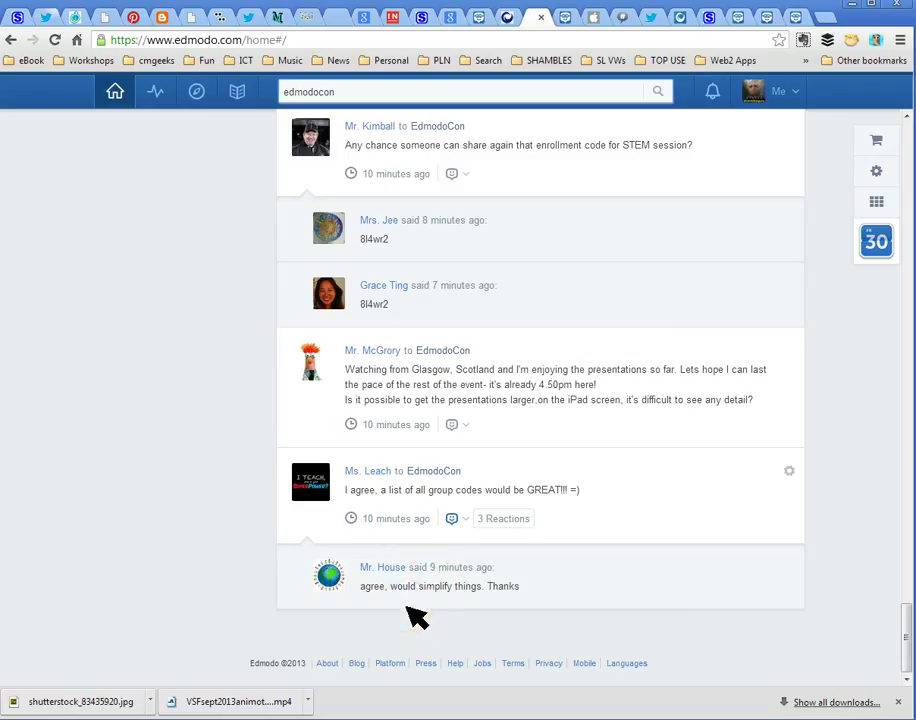
pyautogui.click(730, 587)
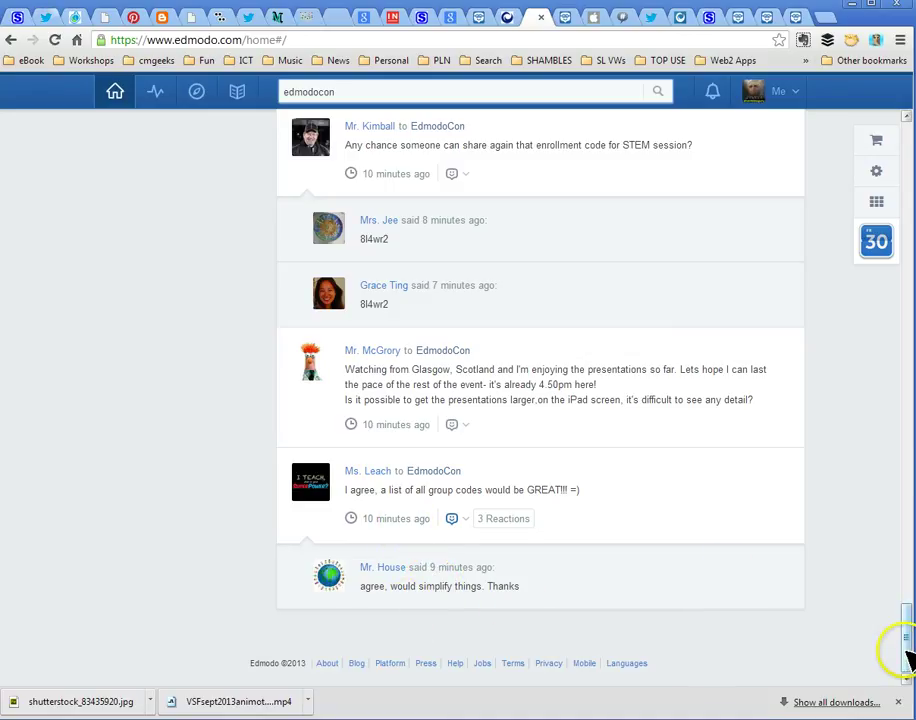
pyautogui.moveTo(902, 650); pyautogui.dragTo(910, 165)
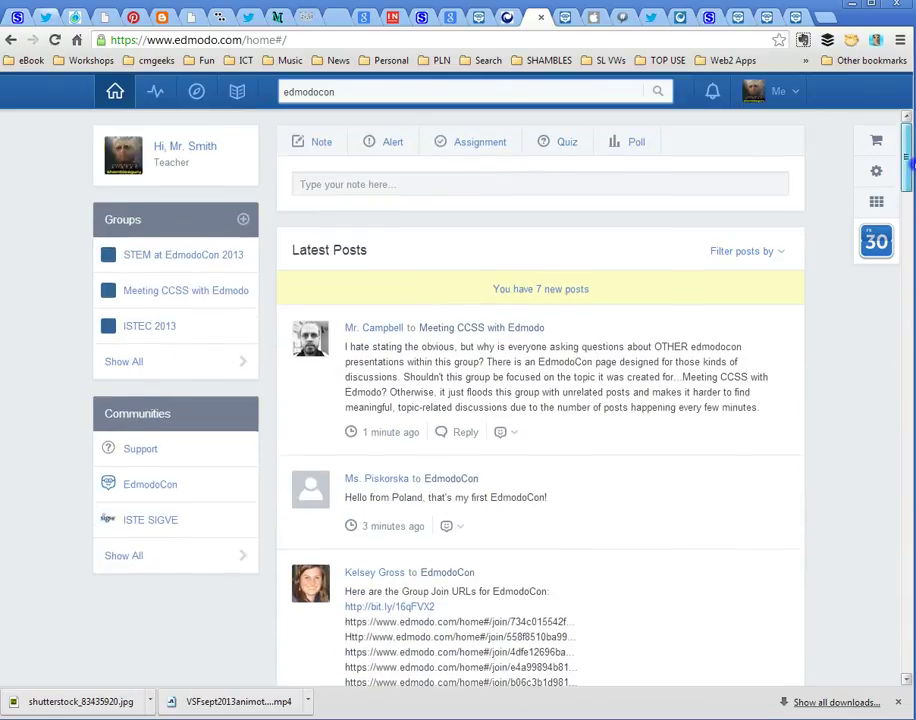
pyautogui.click(513, 291)
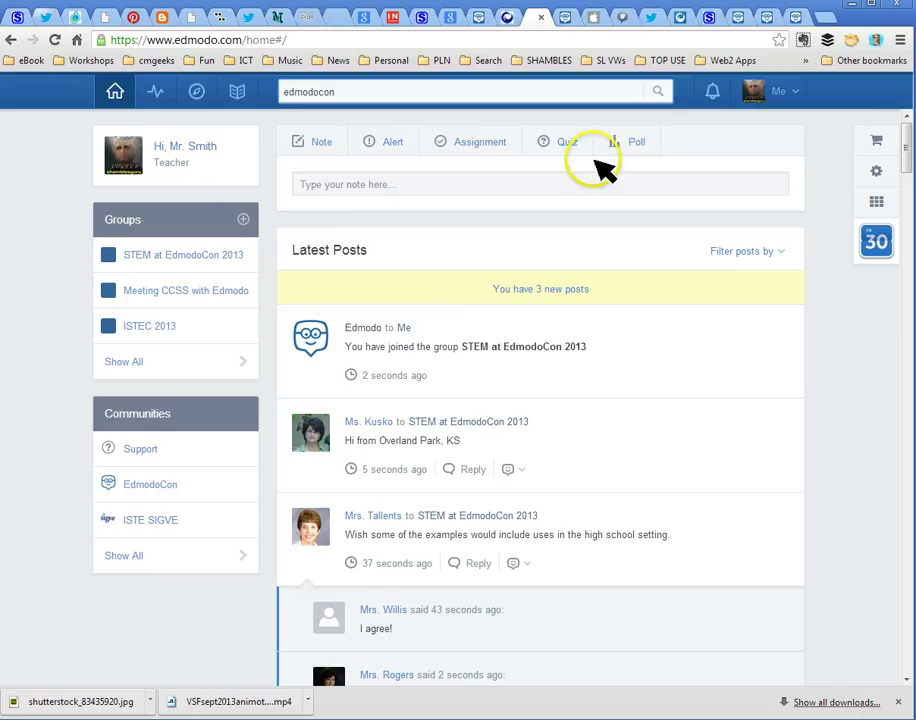
# Switch to the support.edmodo.com EdmodoCon FAQs tab and scroll slightly to its tech questions
pyautogui.click(565, 18)
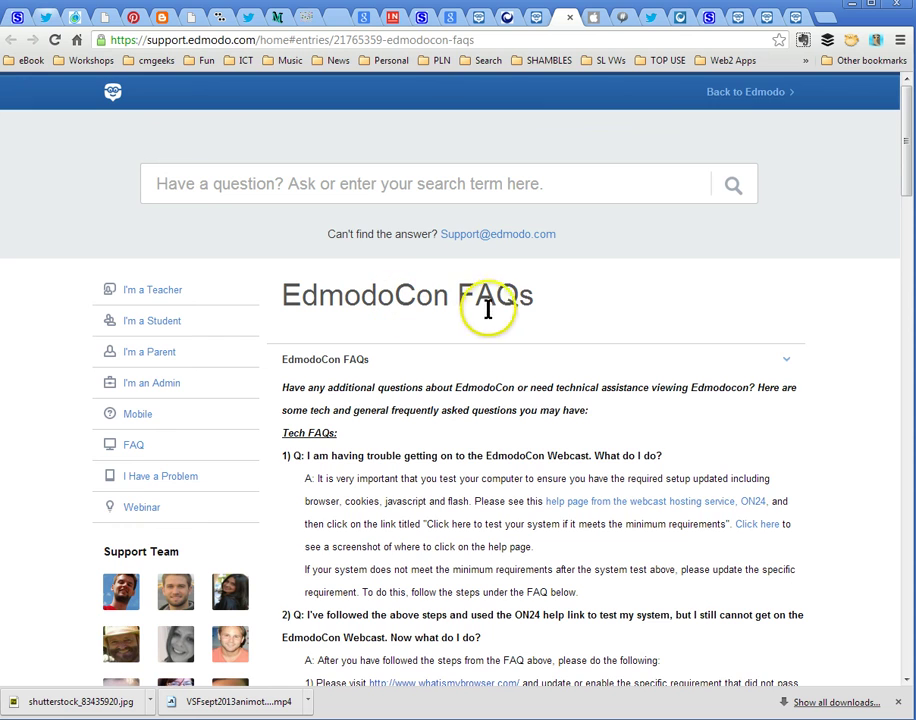
pyautogui.moveTo(904, 152); pyautogui.dragTo(902, 82)
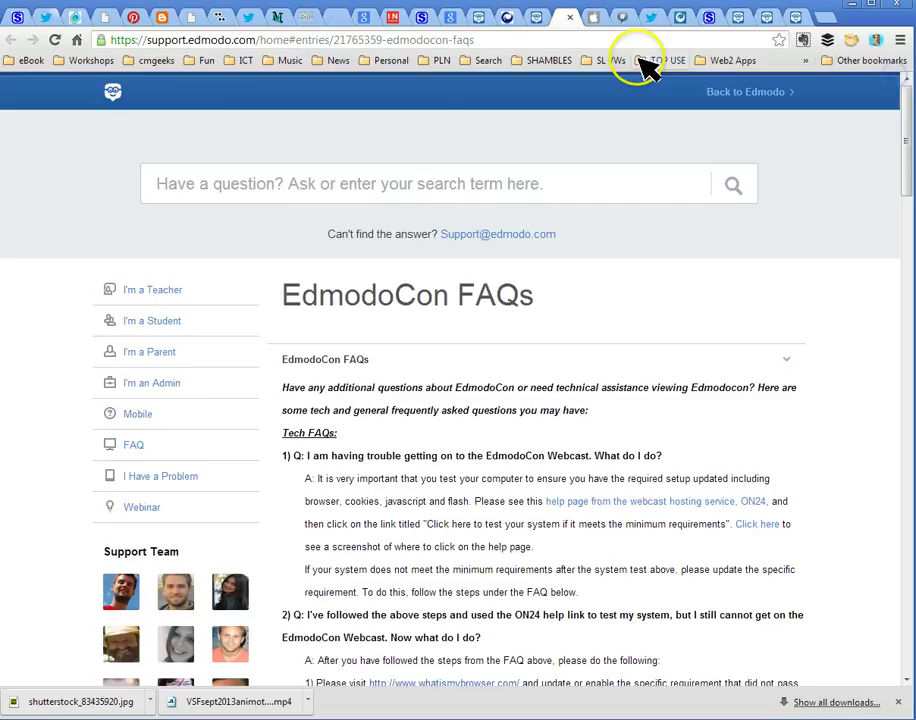
# View the Edmodo app's iTunes Preview page, then the TweetChat #edmodocon room's attendee tweets
pyautogui.click(603, 22)
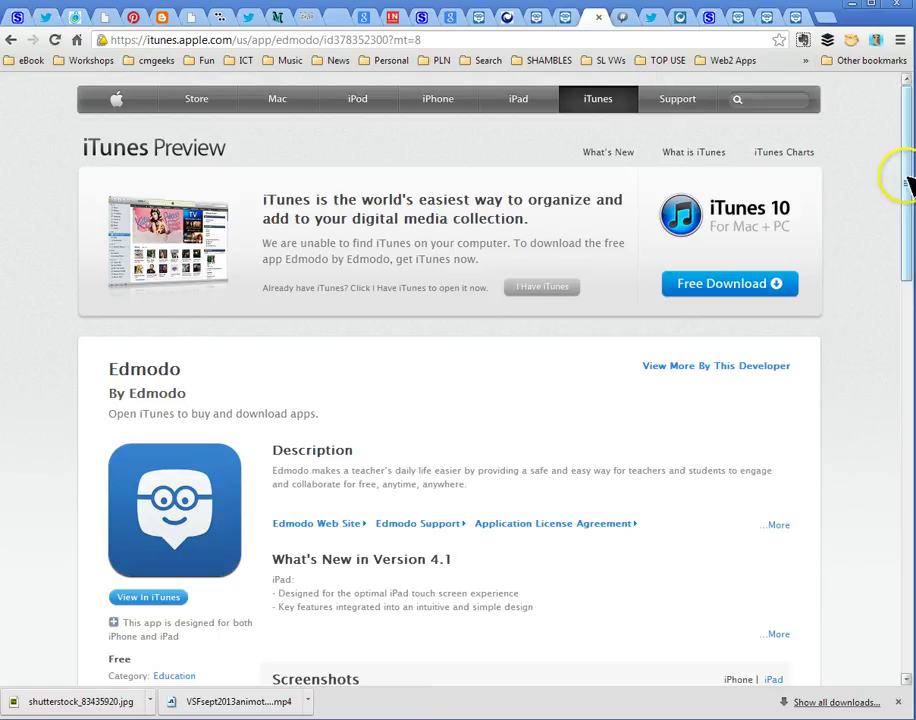
pyautogui.moveTo(906, 182)
pyautogui.mouseDown()
pyautogui.moveTo(908, 285)
pyautogui.moveTo(908, 172)
pyautogui.mouseUp()
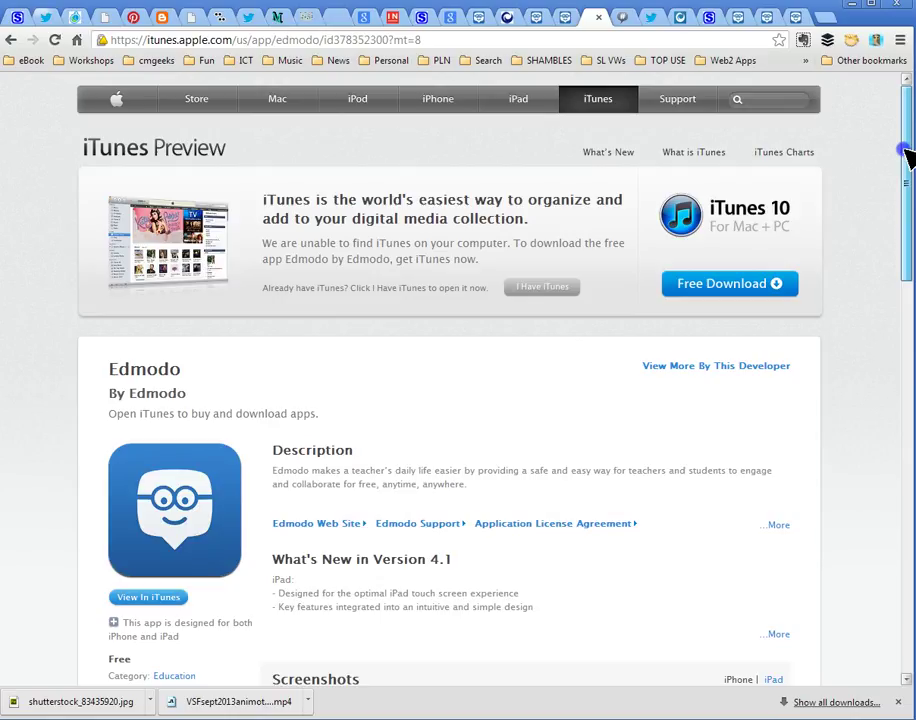
pyautogui.click(623, 16)
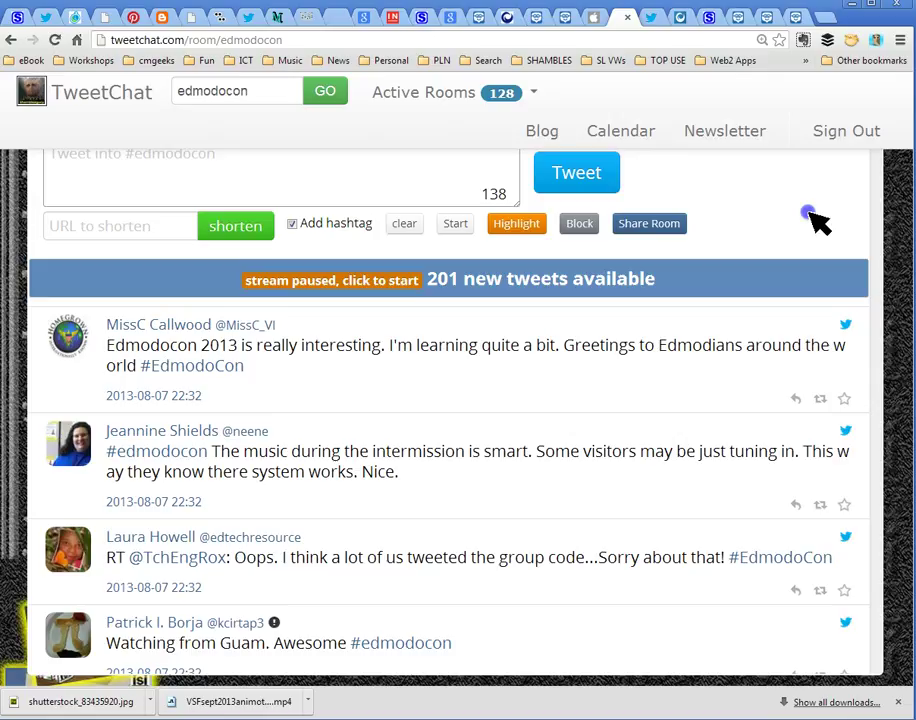
# Restart the paused #edmodocon stream so newer tweets load at the top of the feed
pyautogui.click(416, 170)
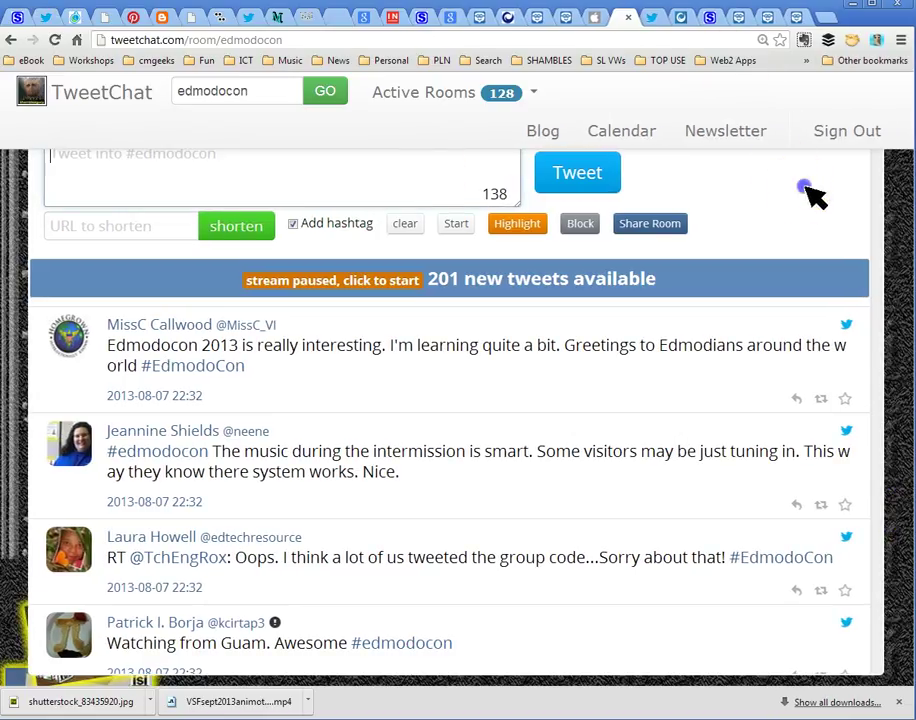
pyautogui.click(330, 281)
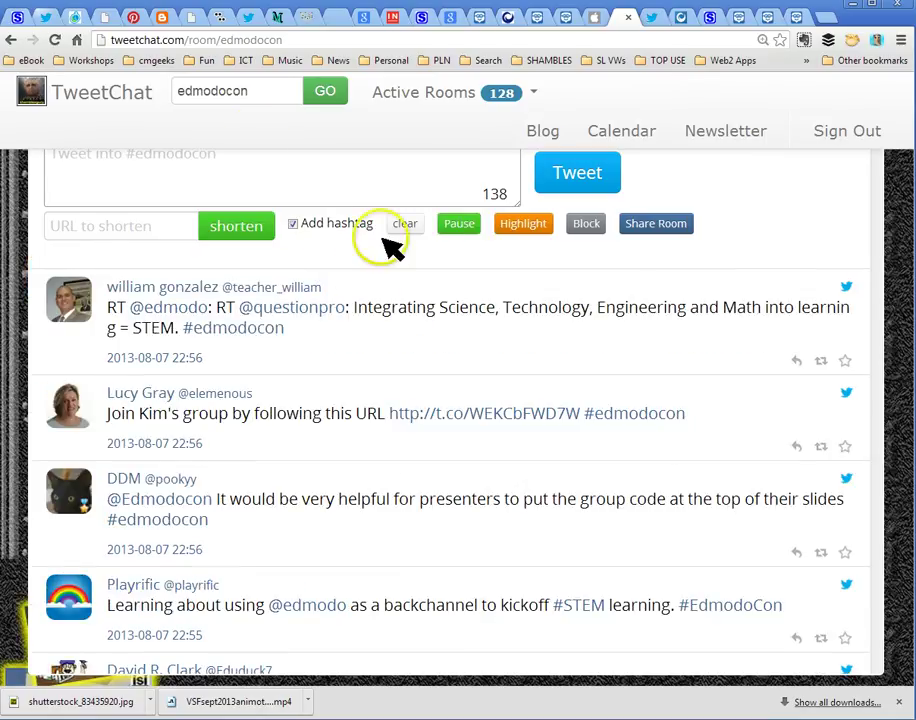
pyautogui.click(205, 122)
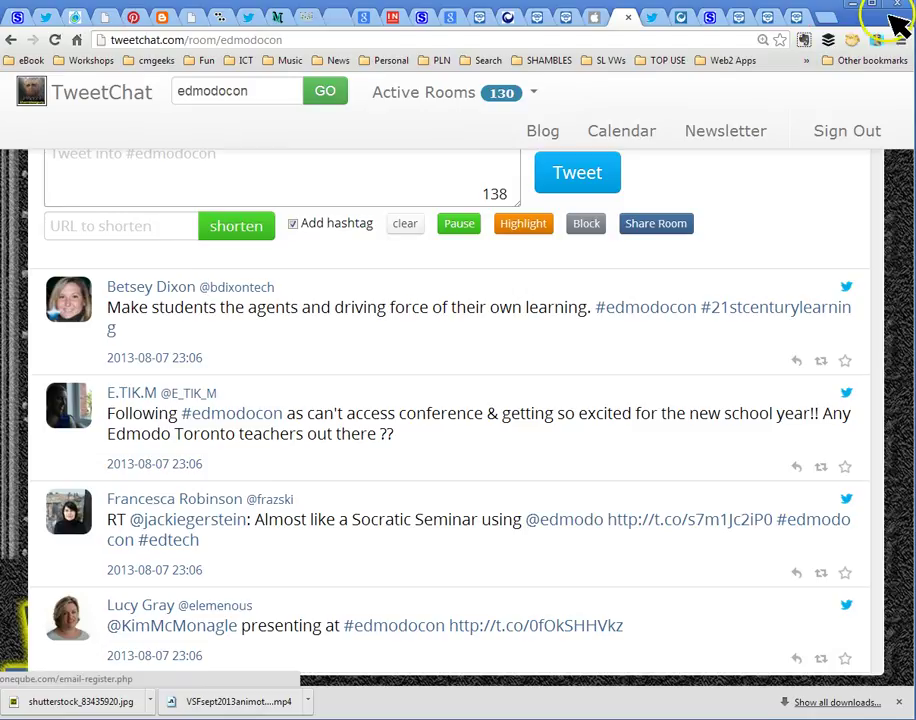
# Zoom the TweetChat page out from 125% through 110% to 100% and confirm it
pyautogui.click(901, 40)
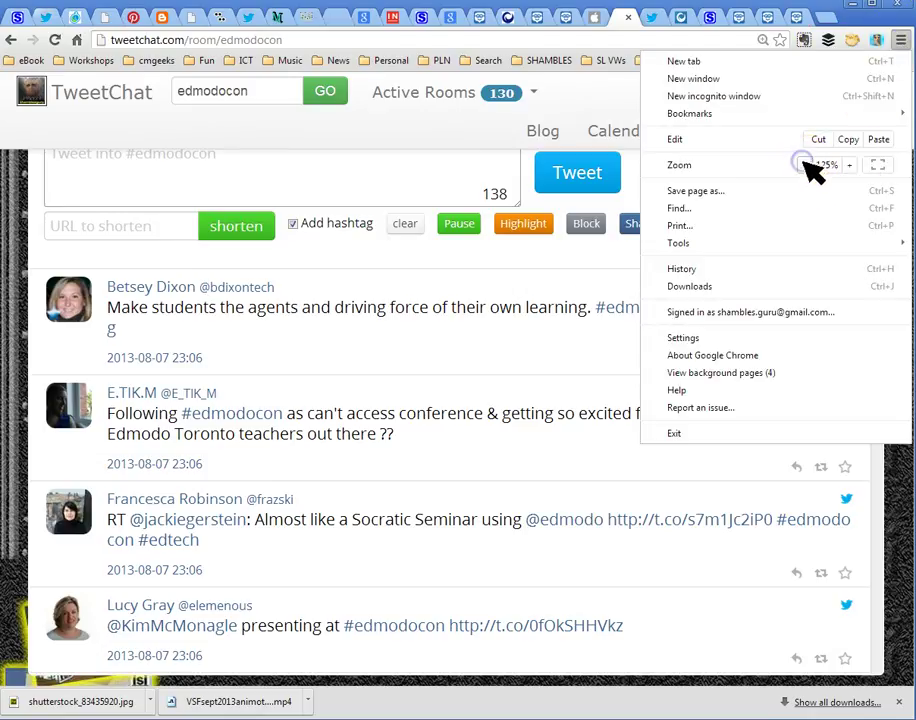
pyautogui.click(804, 164)
pyautogui.click(804, 165)
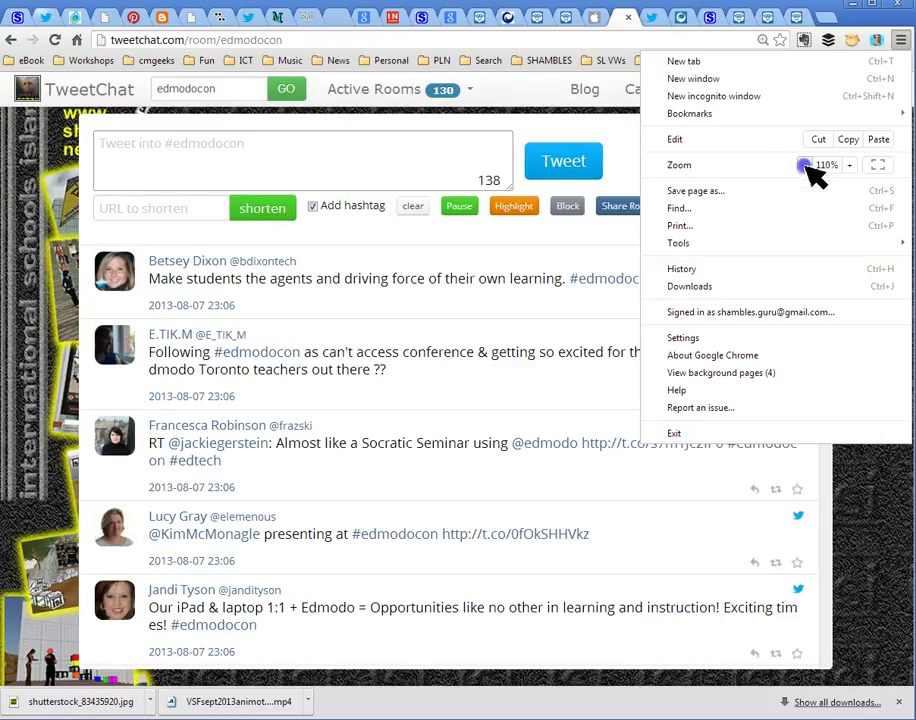
pyautogui.click(879, 552)
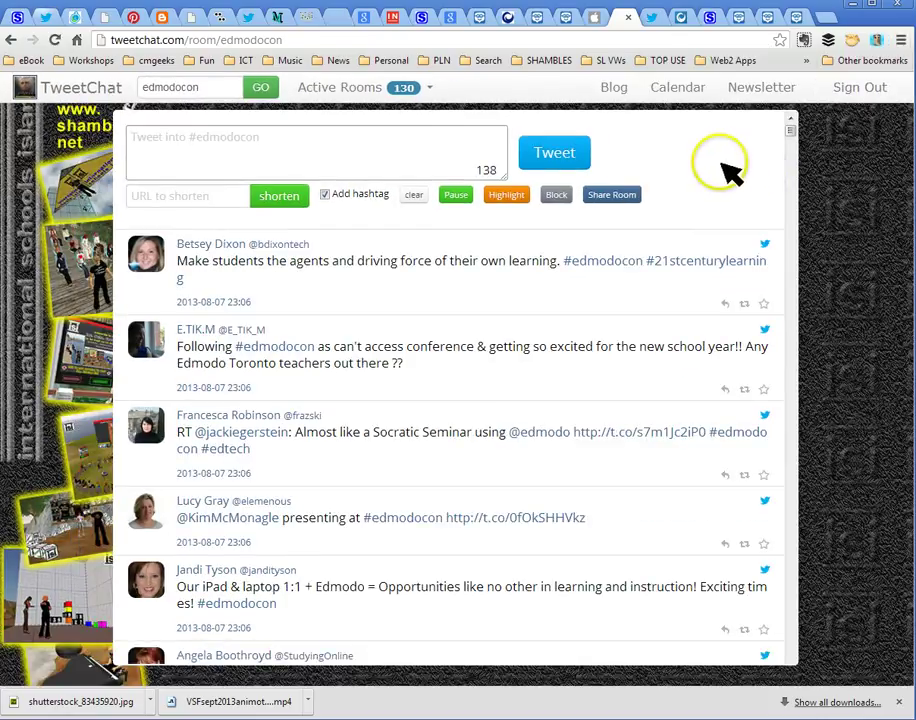
pyautogui.click(901, 40)
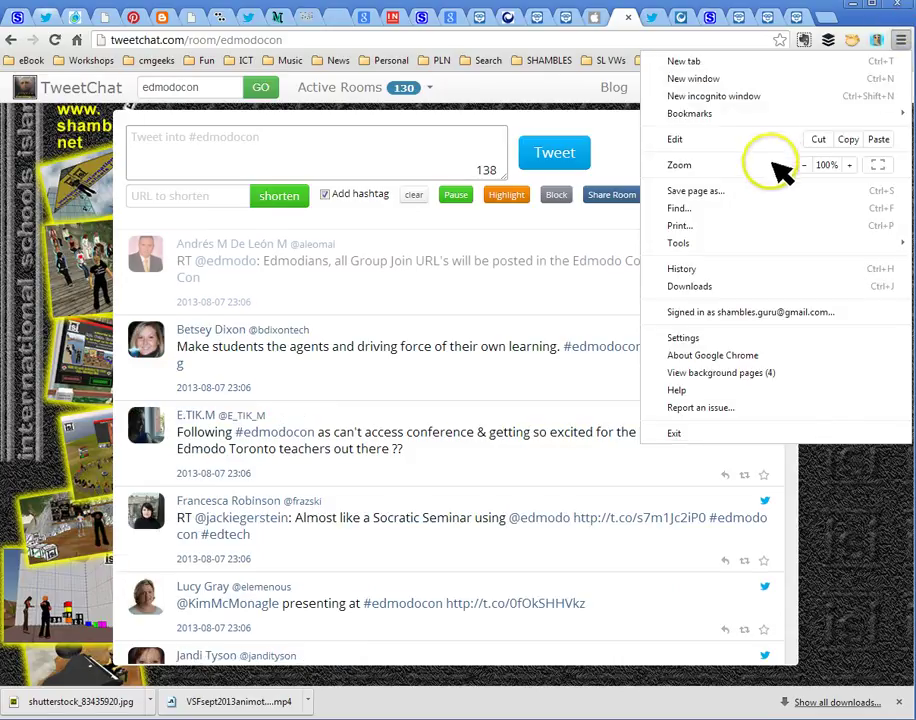
pyautogui.click(883, 551)
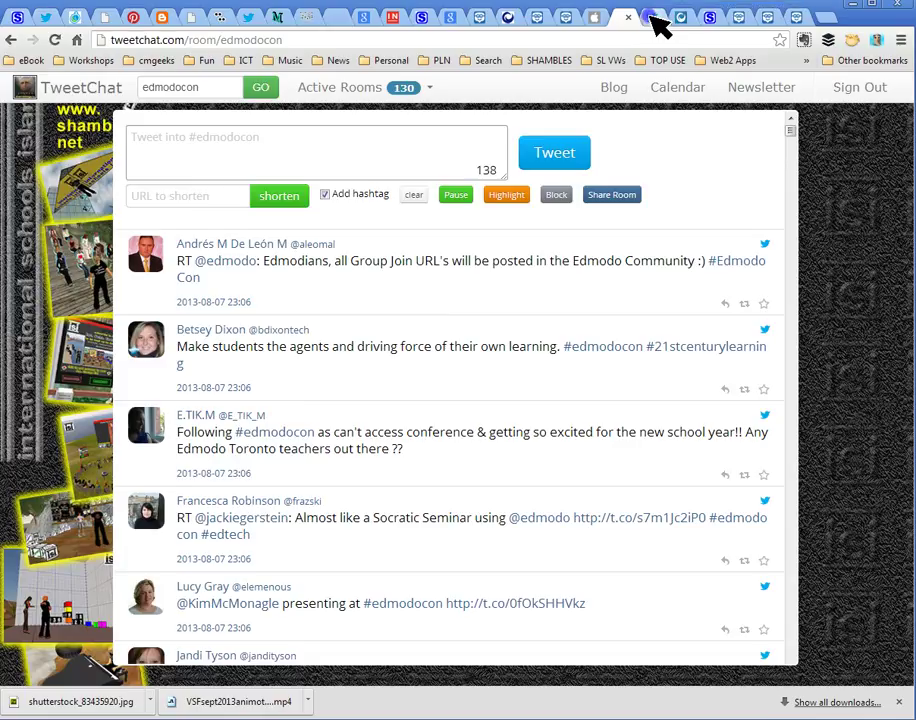
pyautogui.click(651, 17)
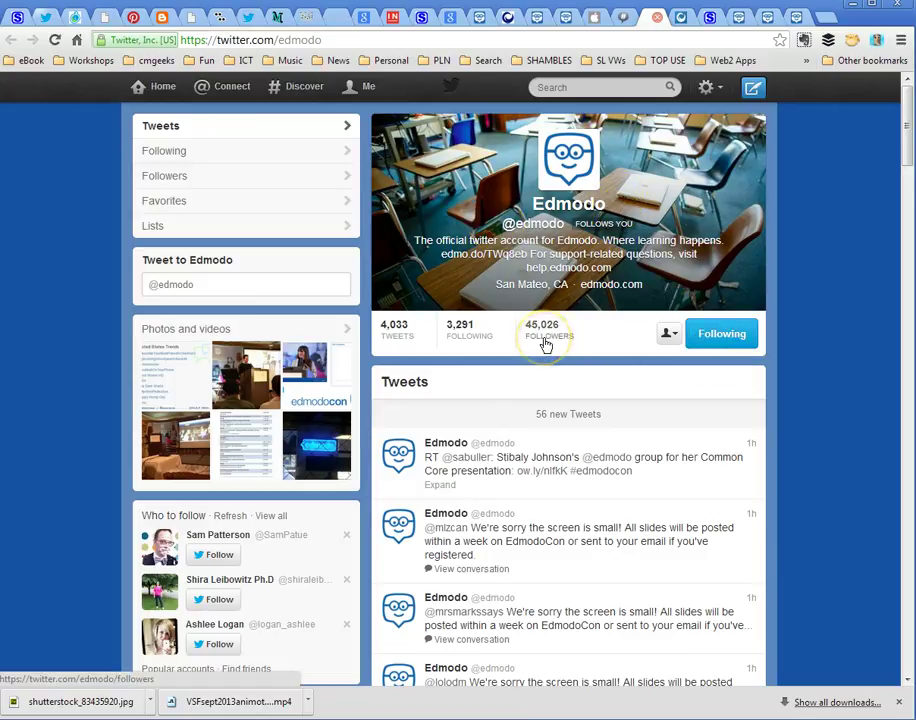
pyautogui.click(682, 17)
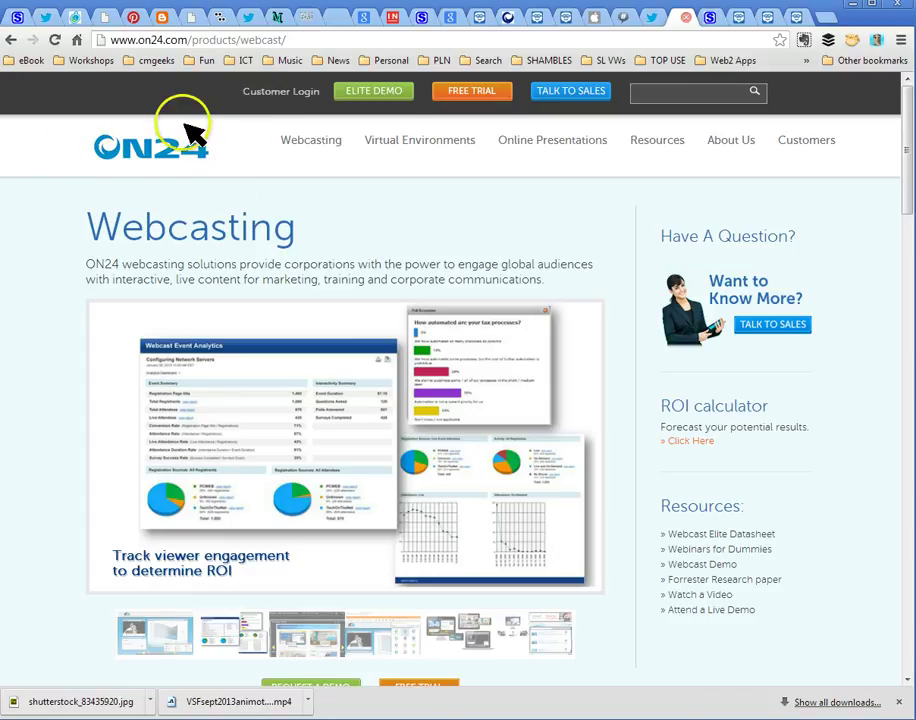
pyautogui.click(58, 153)
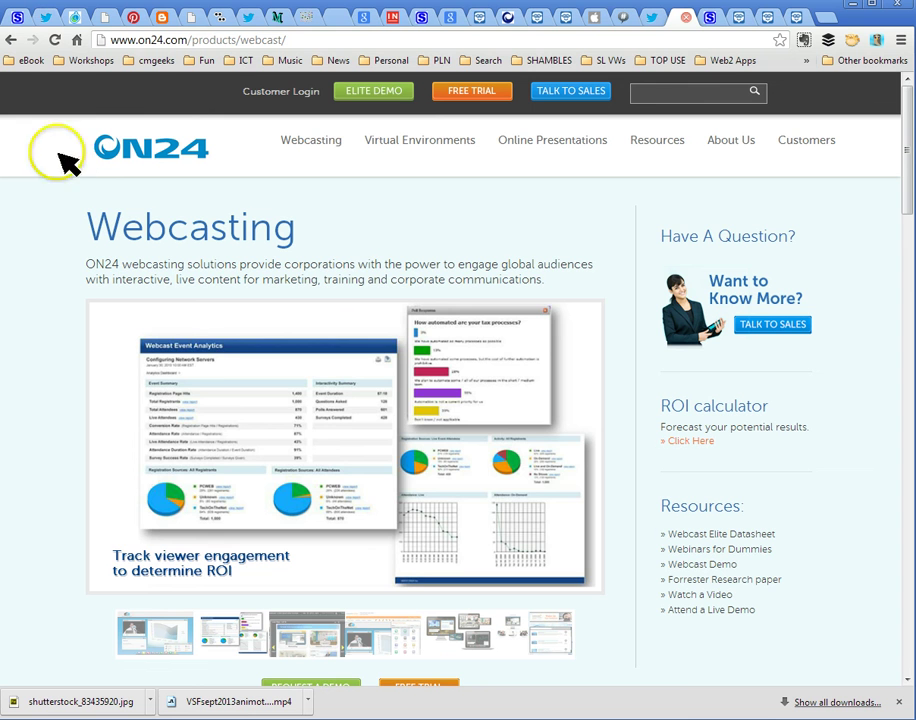
pyautogui.moveTo(0, 85); pyautogui.dragTo(813, 18)
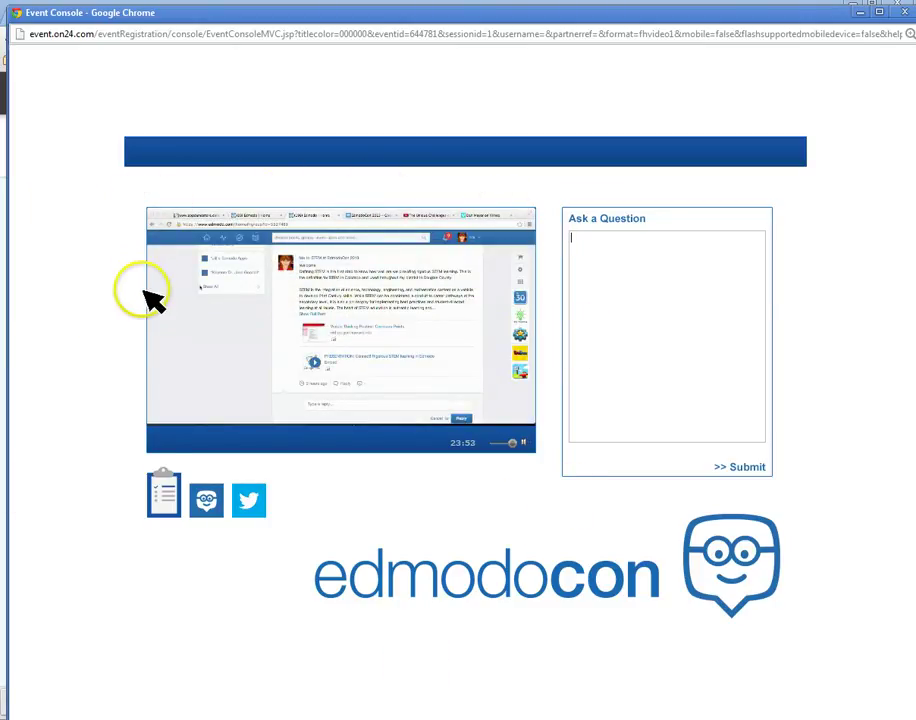
pyautogui.click(860, 12)
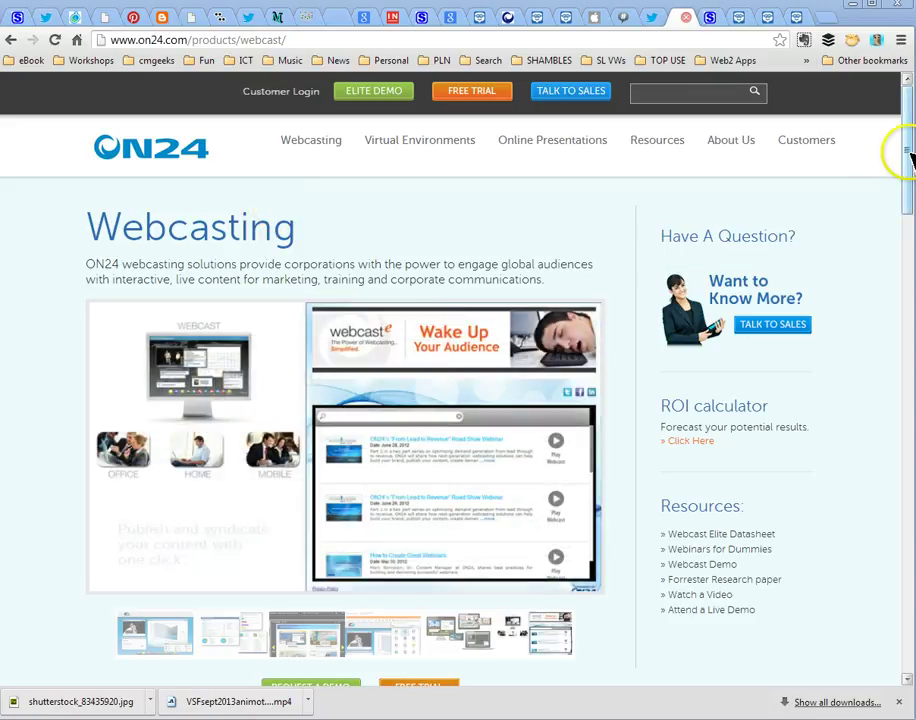
pyautogui.moveTo(905, 150); pyautogui.dragTo(902, 316)
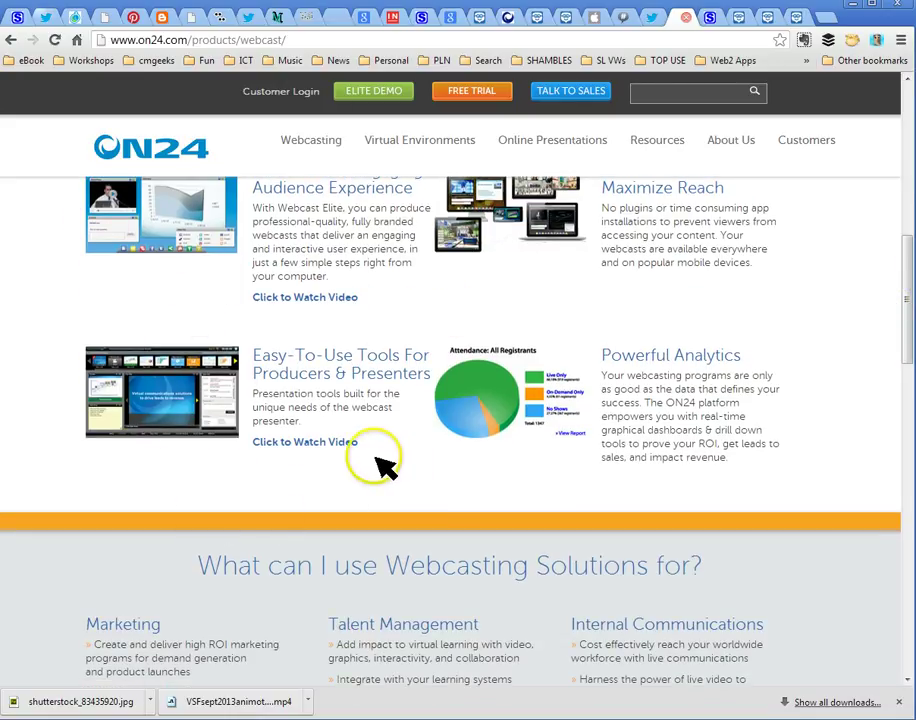
pyautogui.moveTo(910, 320); pyautogui.dragTo(906, 127)
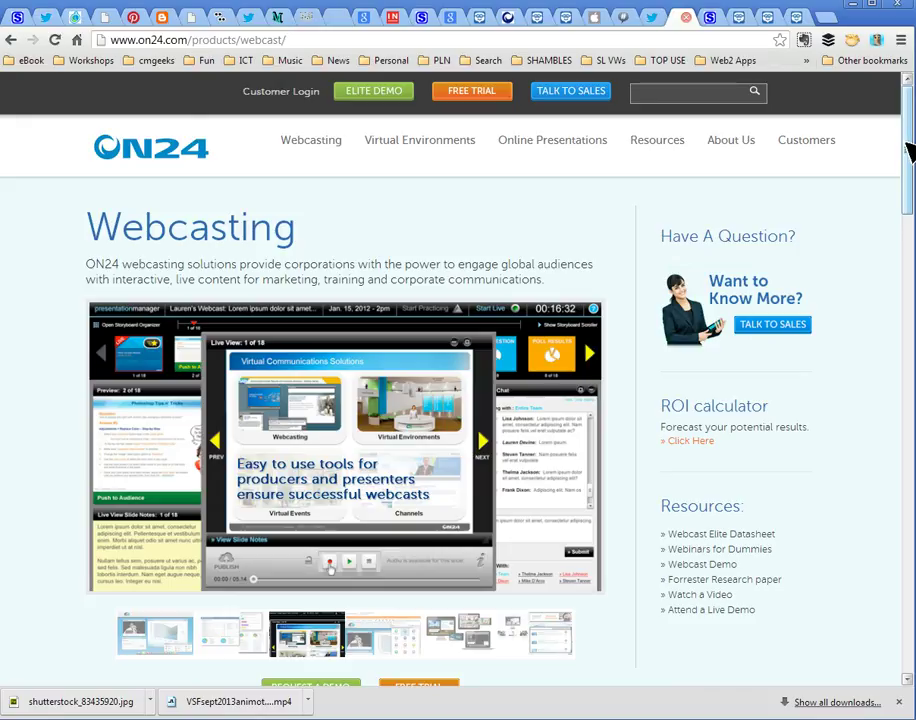
pyautogui.moveTo(908, 150); pyautogui.dragTo(908, 146)
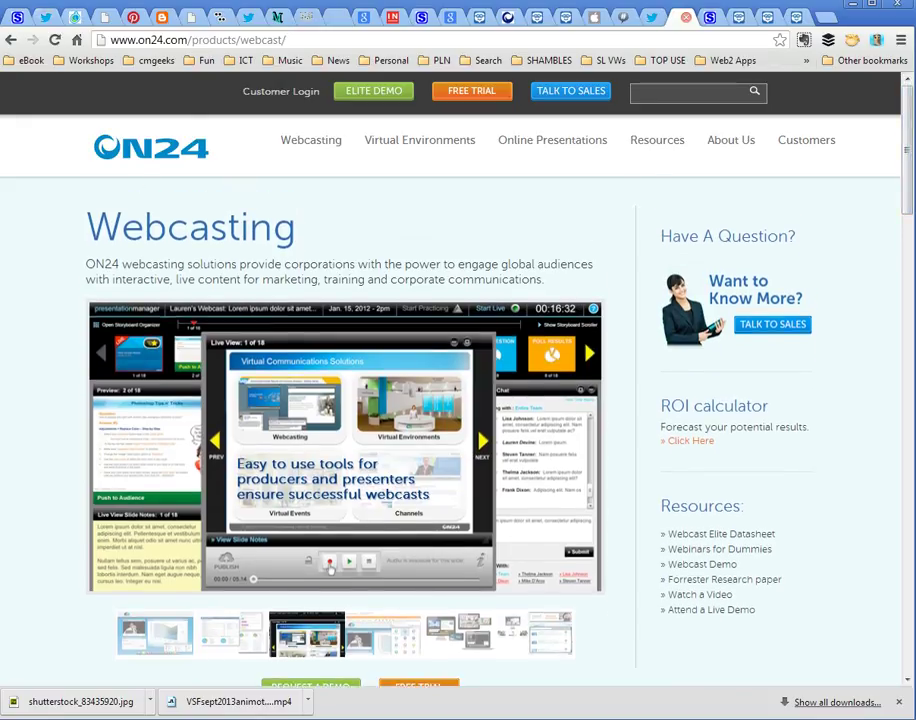
# View the Shamblesguru page, then drag the Edmodo conference Word handout back to the front
pyautogui.click(716, 19)
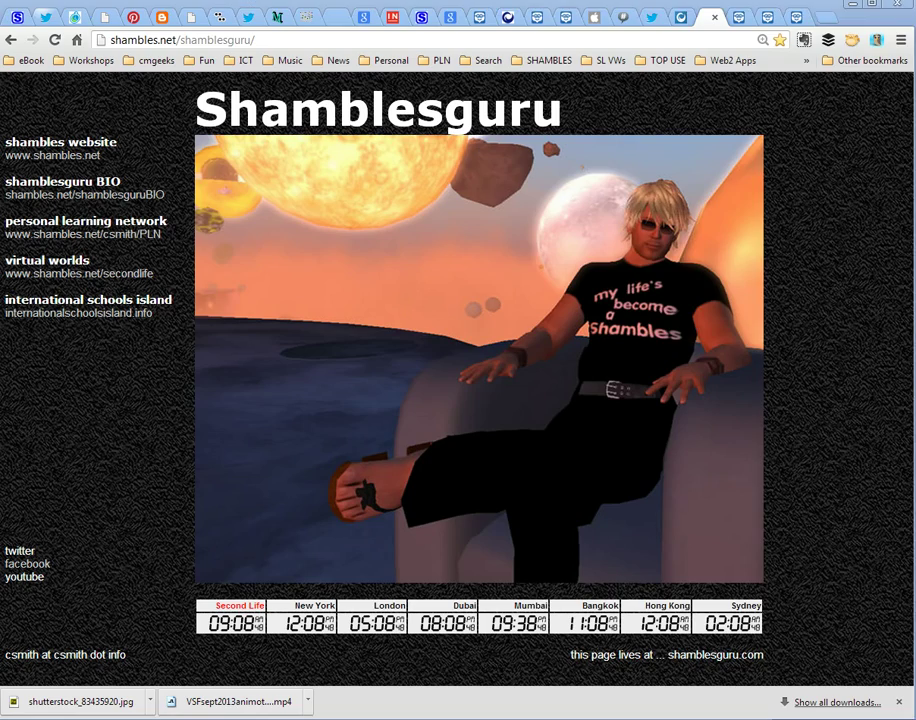
pyautogui.moveTo(915, 31); pyautogui.dragTo(181, 16)
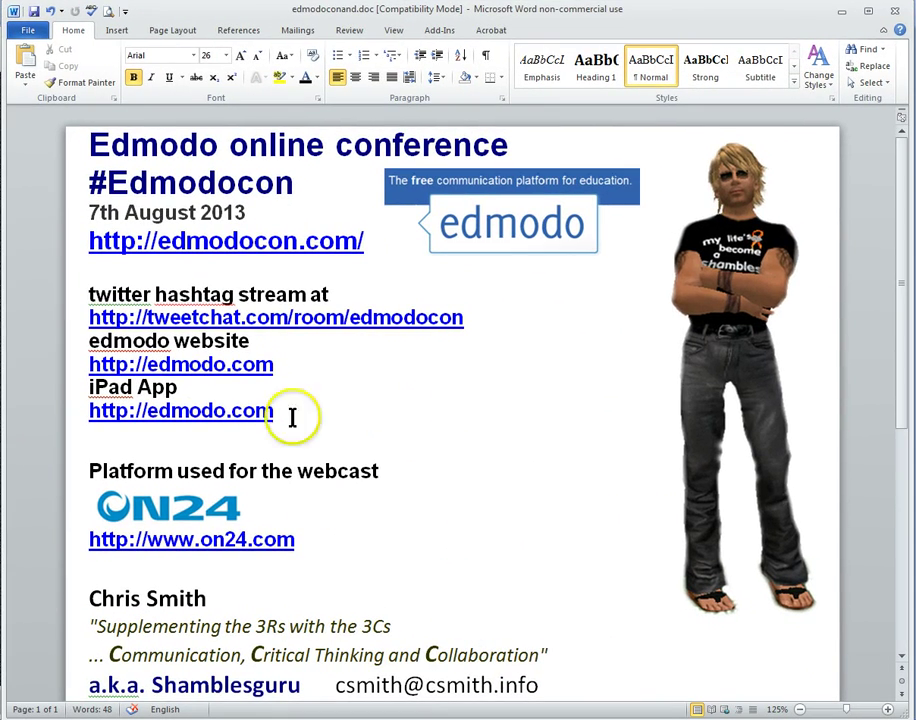
pyautogui.click(292, 372)
pyautogui.press('Down')
pyautogui.press('Down')
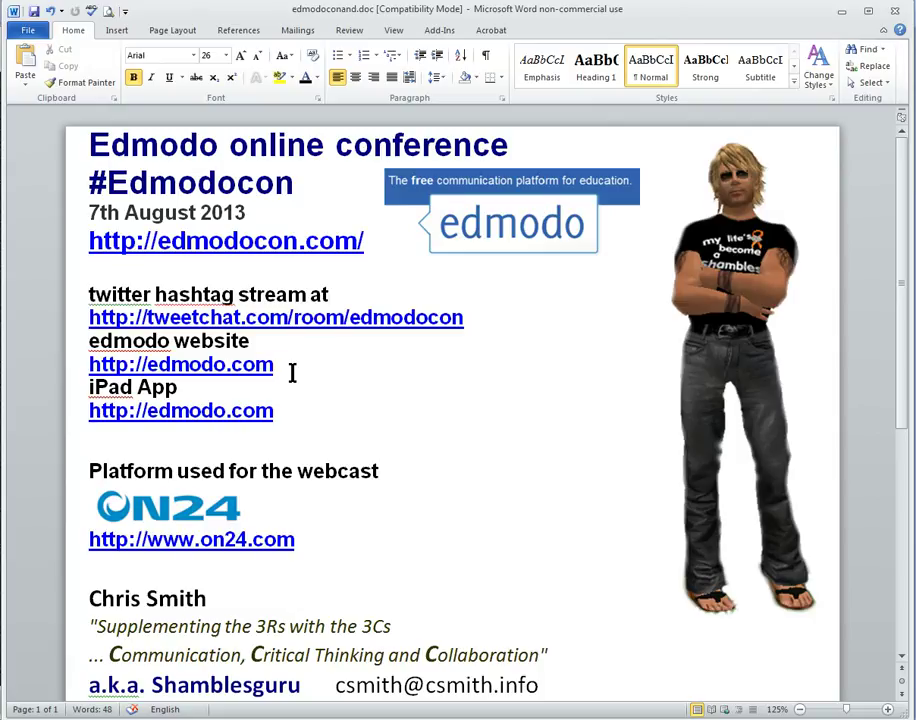
pyautogui.click(369, 377)
pyautogui.click(446, 492)
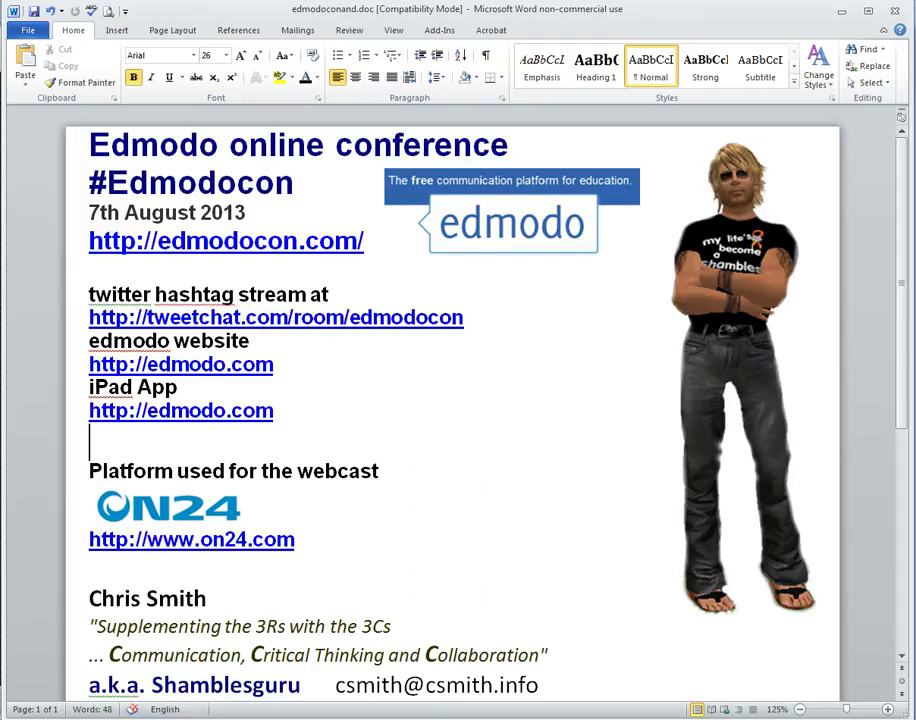